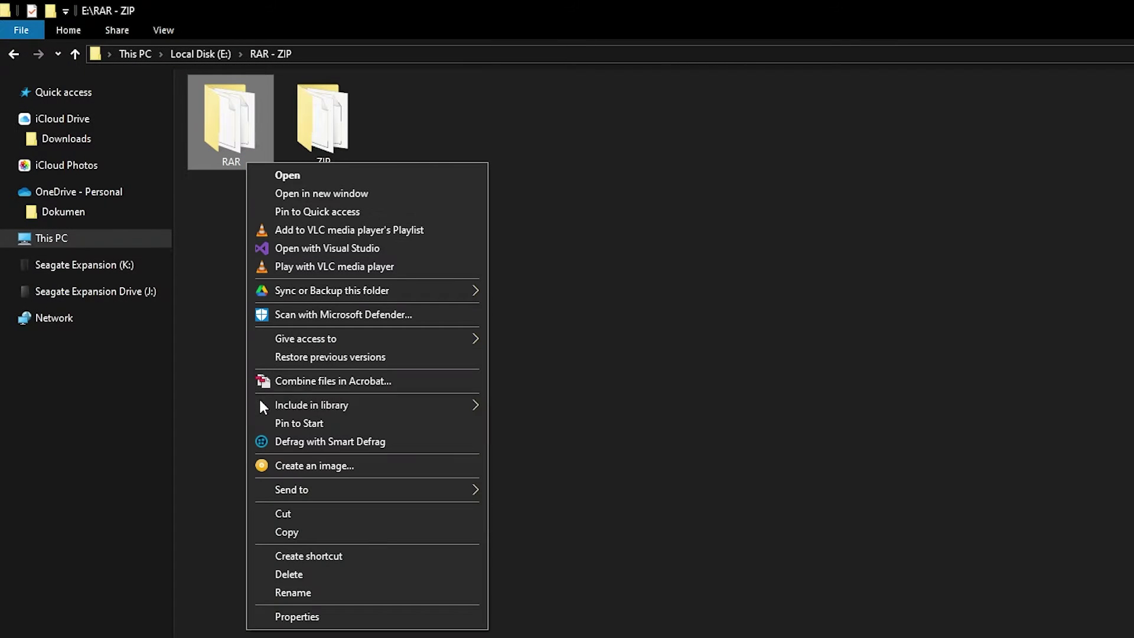
# Check the size and contents details of the RAR and ZIP folders
pyautogui.click(283, 617)
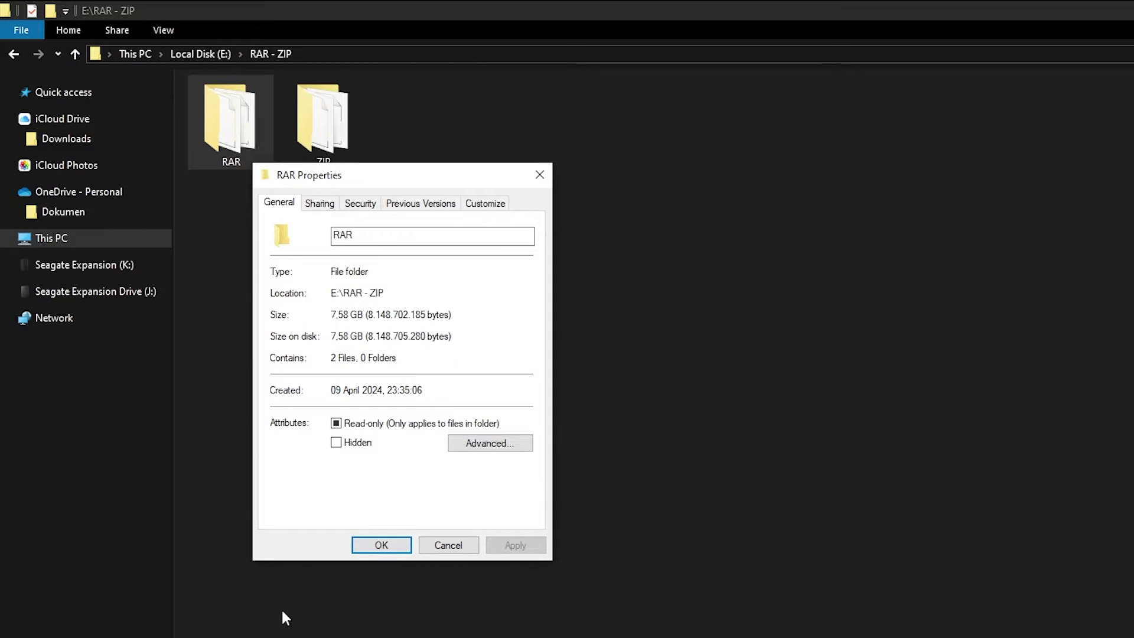
pyautogui.click(376, 545)
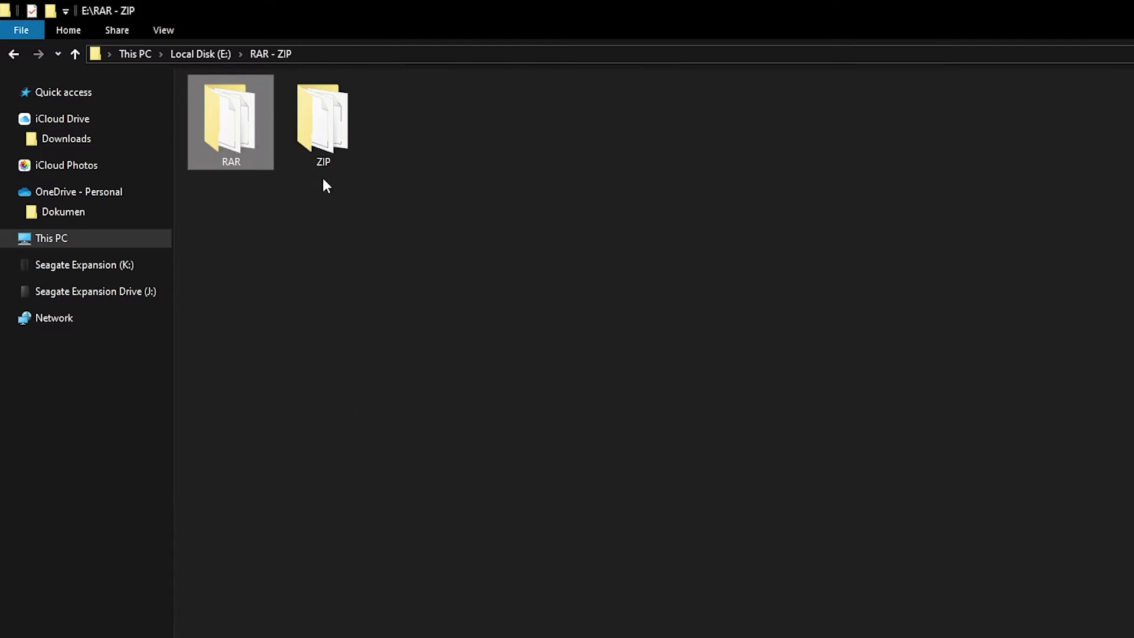
pyautogui.rightClick(322, 160)
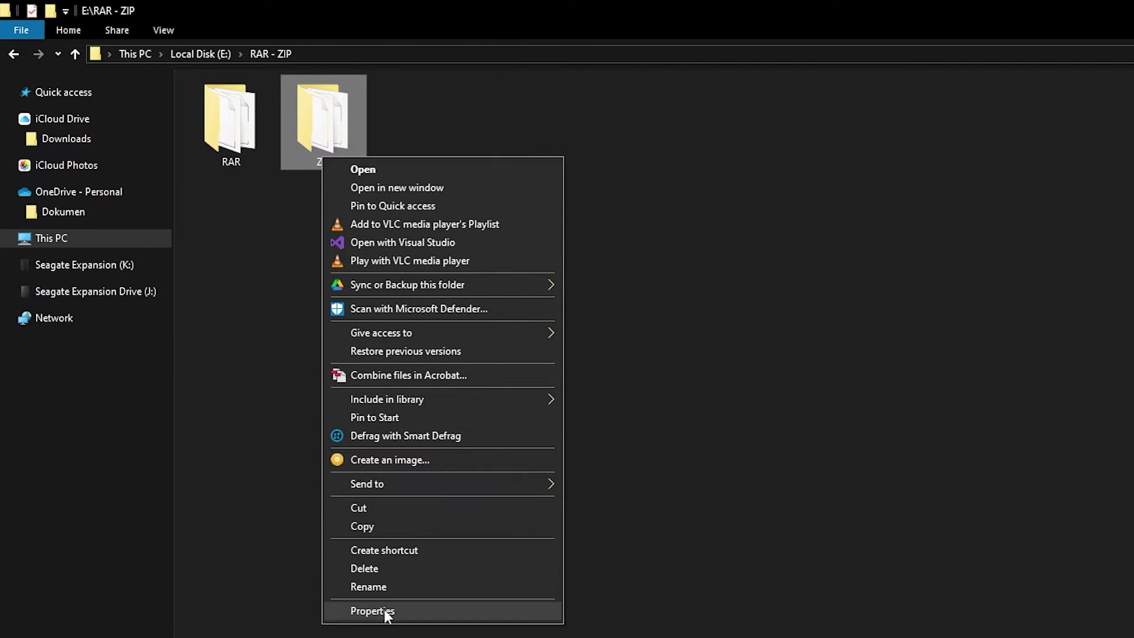
pyautogui.click(385, 610)
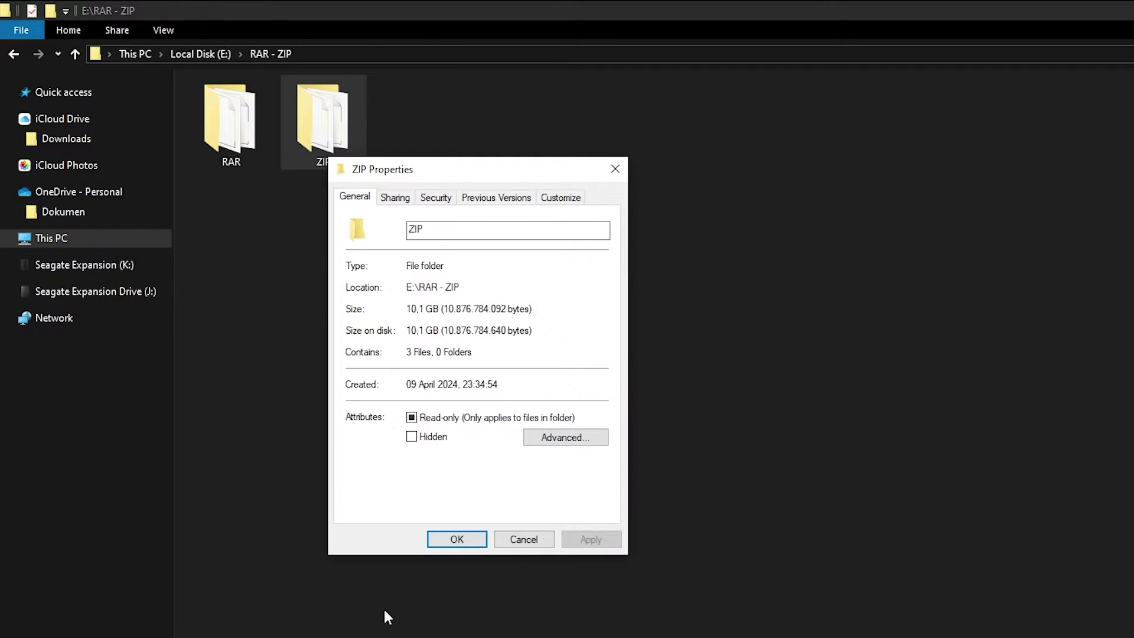
pyautogui.click(454, 541)
# Browse both folders with widened Name columns, then select the RAR and ZIP folders together
pyautogui.doubleClick(247, 154)
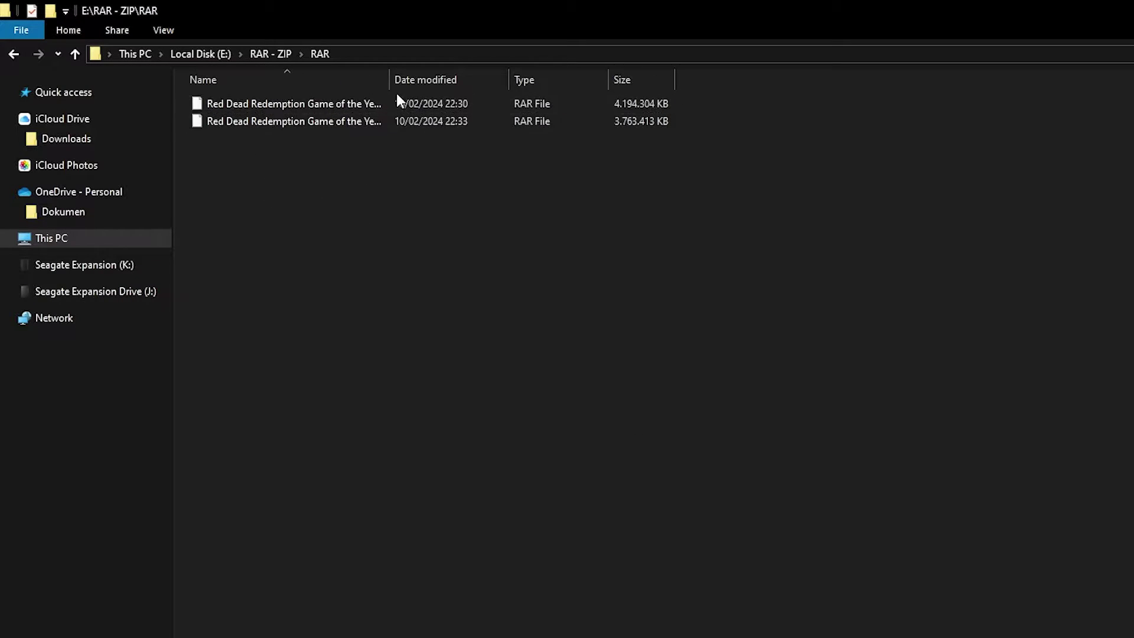
pyautogui.moveTo(390, 79); pyautogui.dragTo(575, 79)
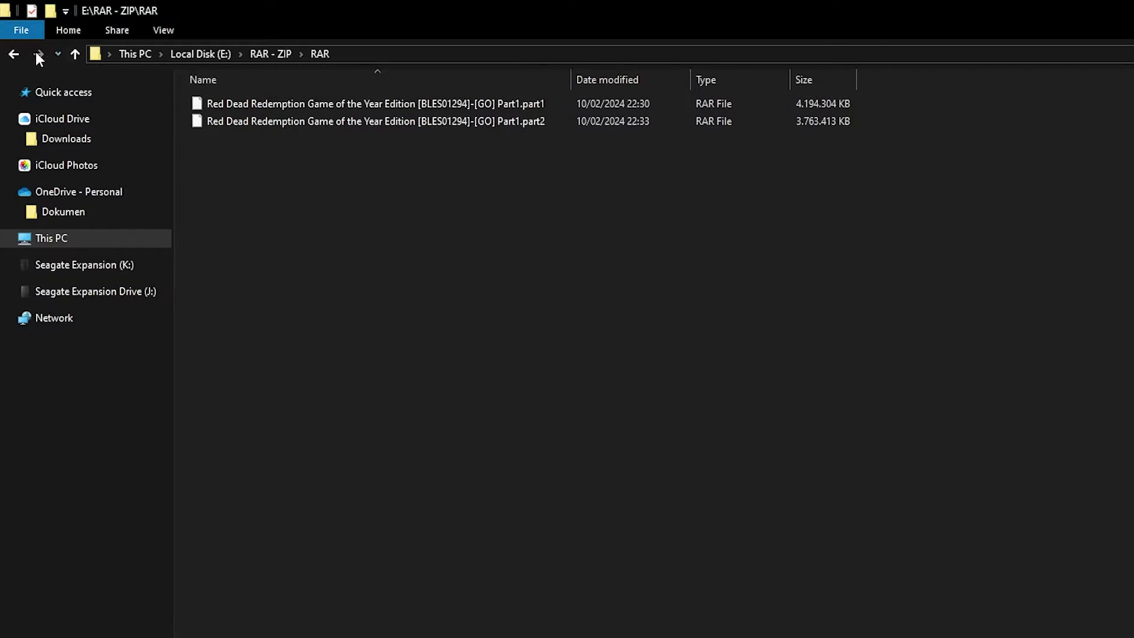
pyautogui.click(14, 53)
pyautogui.doubleClick(318, 123)
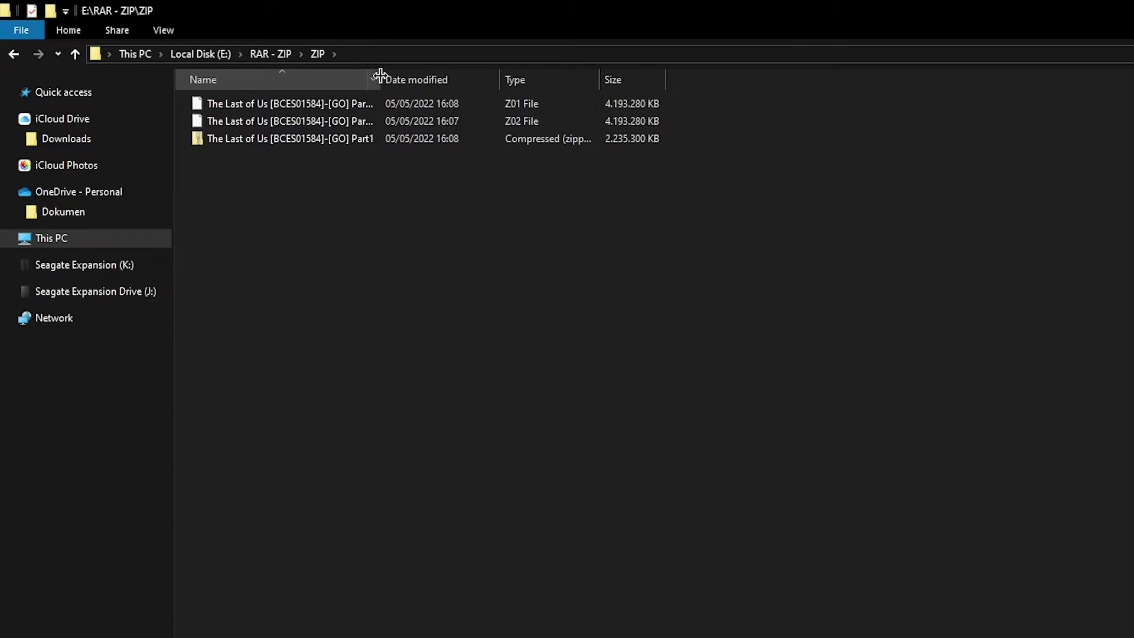
pyautogui.moveTo(379, 80); pyautogui.dragTo(427, 82)
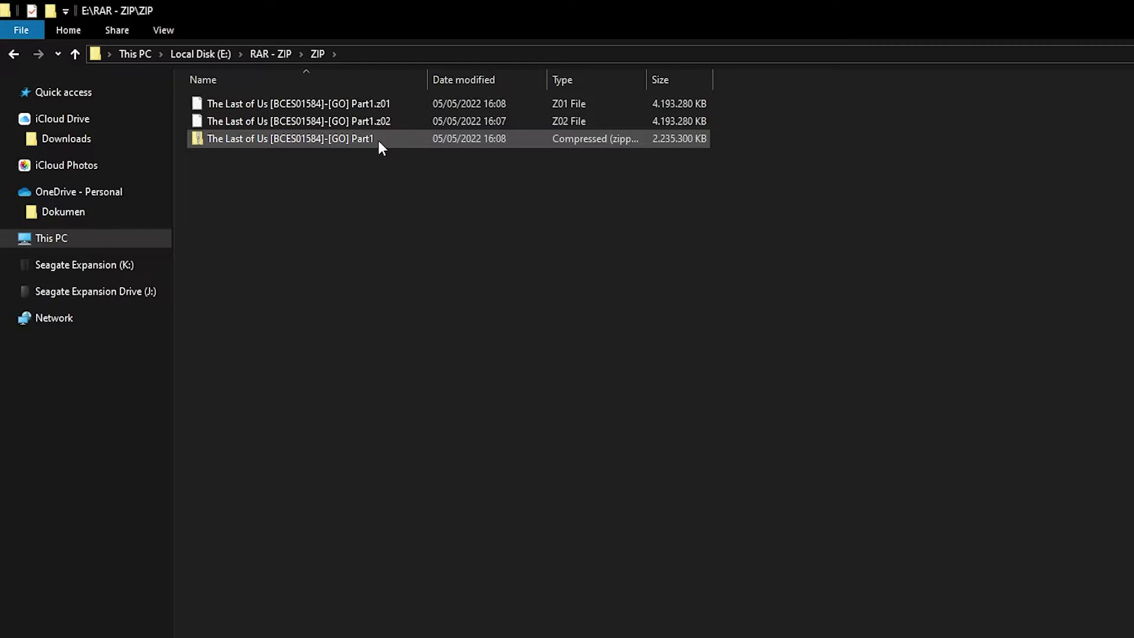
pyautogui.click(17, 54)
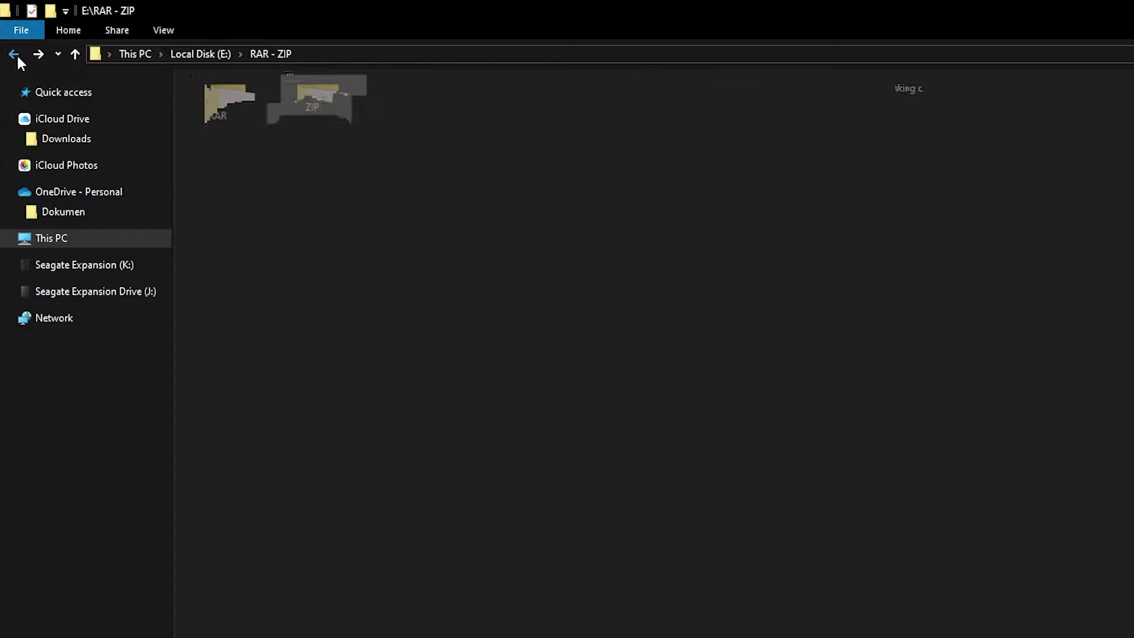
pyautogui.click(277, 227)
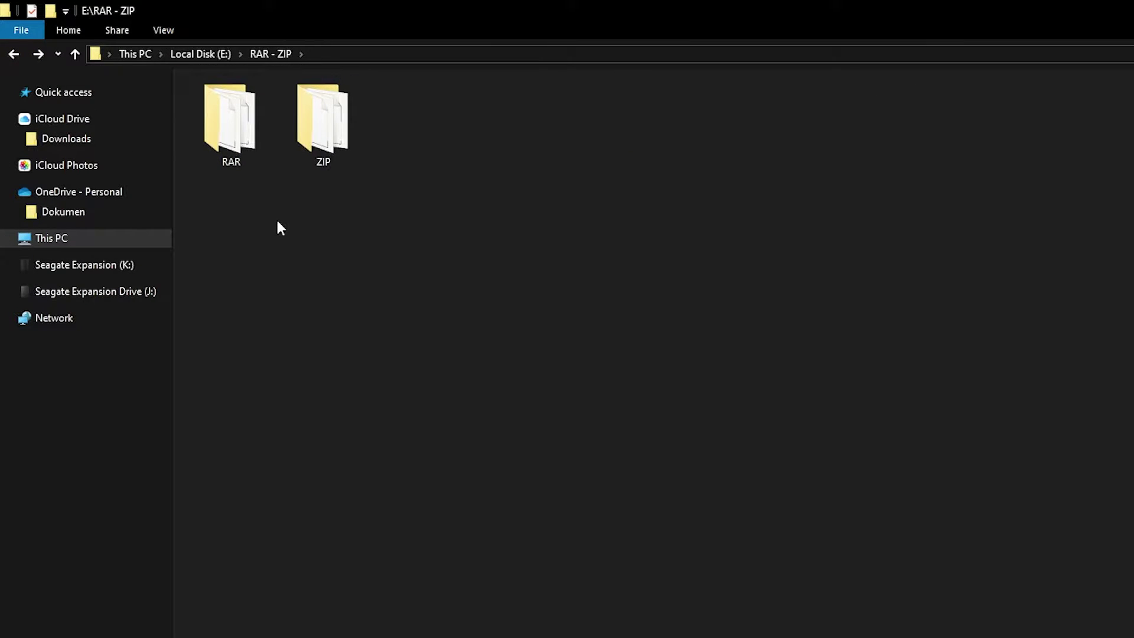
pyautogui.moveTo(430, 182)
pyautogui.mouseDown()
pyautogui.moveTo(231, 113)
pyautogui.moveTo(268, 184)
pyautogui.mouseUp()
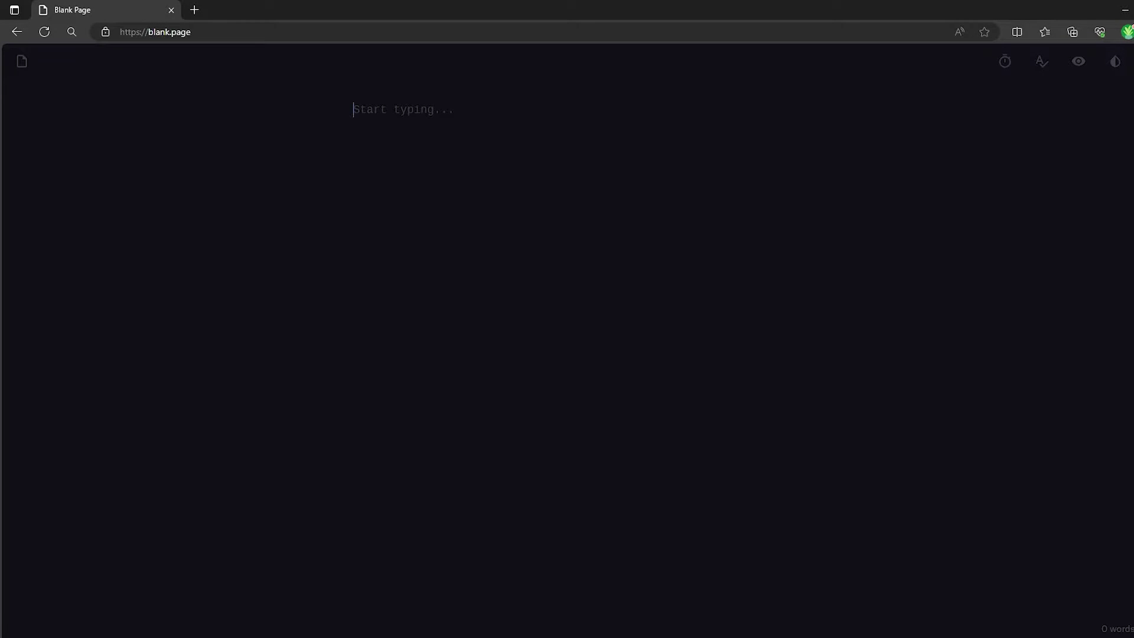
pyautogui.write('https://www.rarlab.com/download.htm')
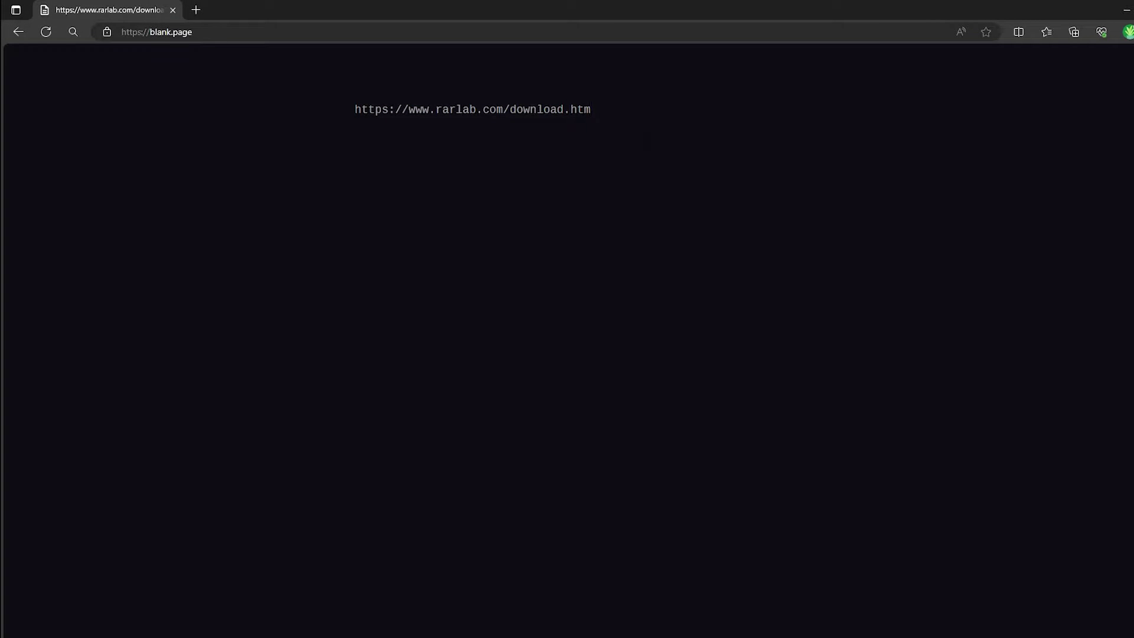
pyautogui.moveTo(590, 109); pyautogui.dragTo(355, 110)
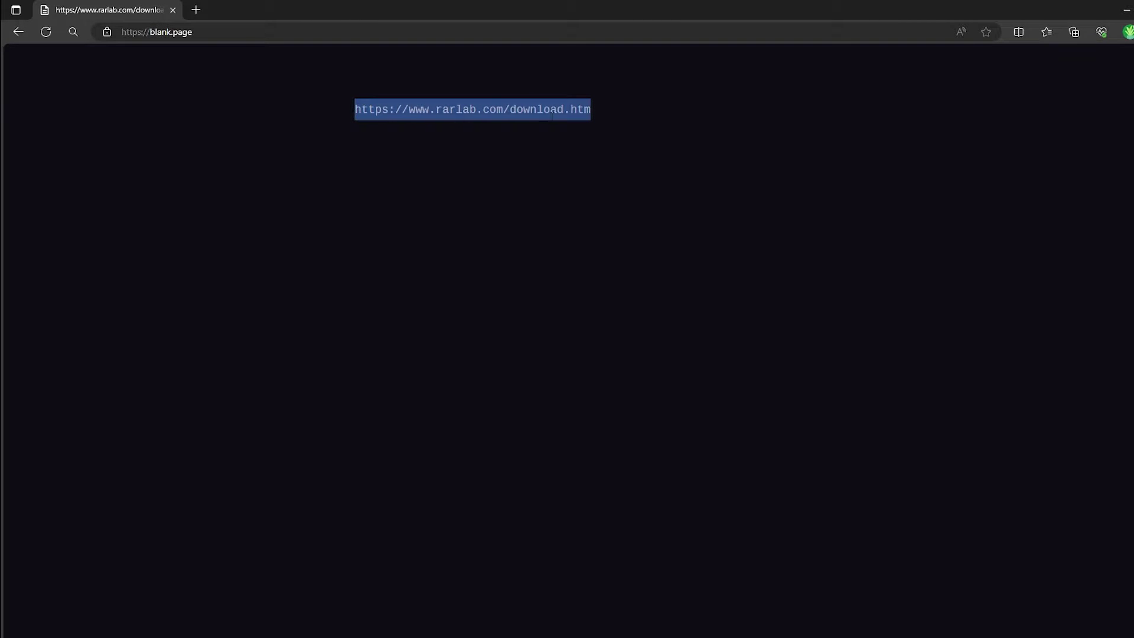
pyautogui.rightClick(582, 114)
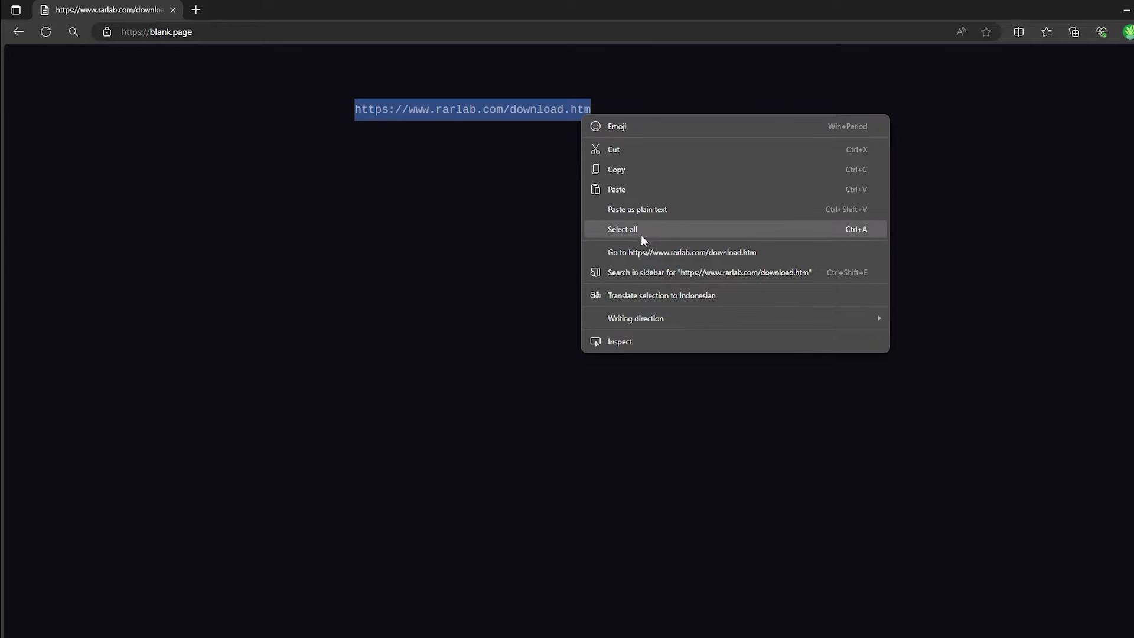
pyautogui.click(649, 253)
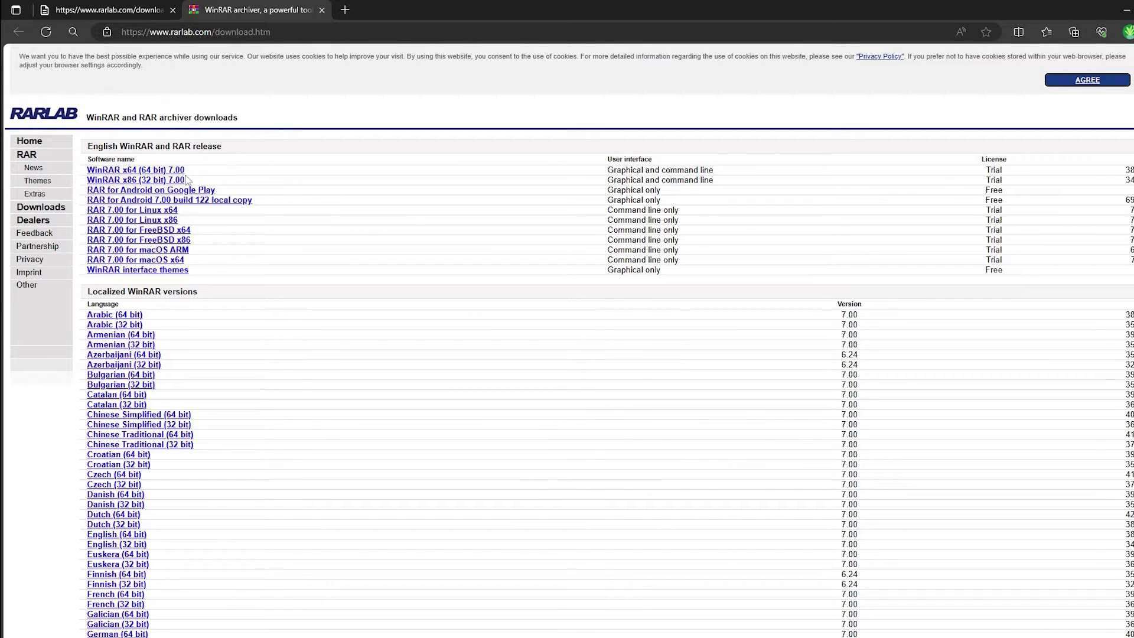
# Download 'WinRAR x64 (64 bit) 7.00' and show the installer in its folder
pyautogui.click(174, 171)
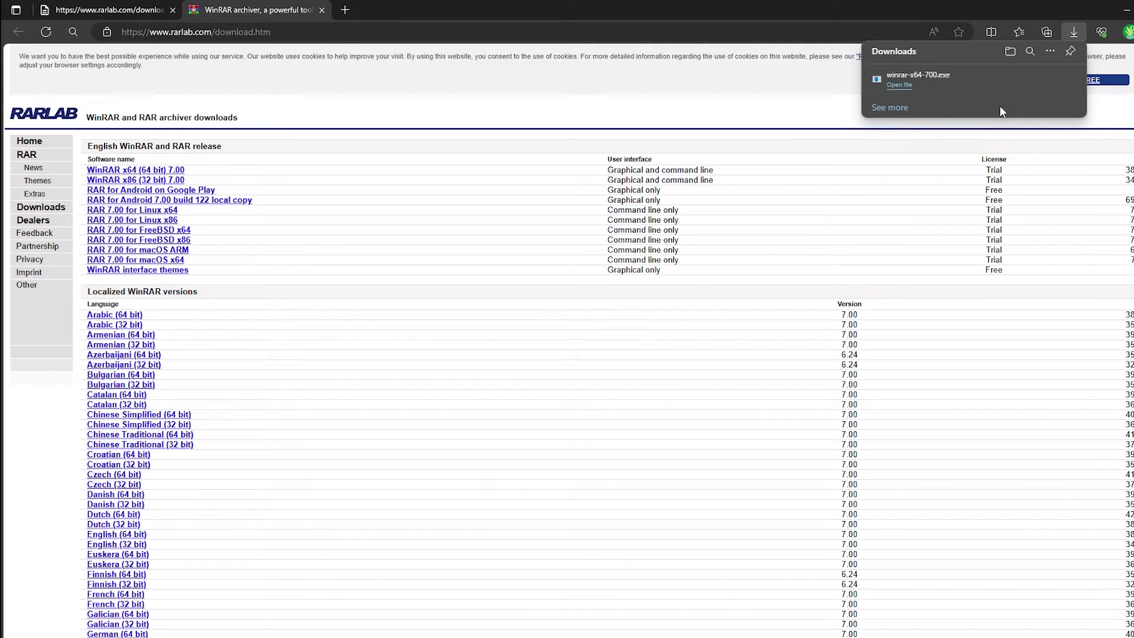
pyautogui.click(1031, 80)
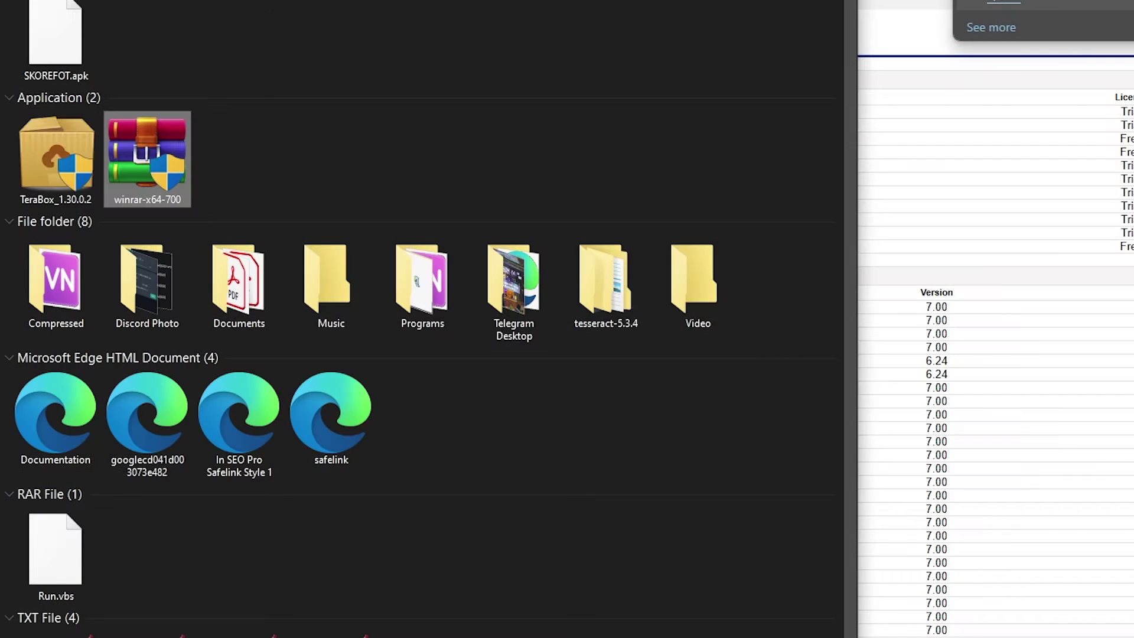
# Run winrar-x64-700 and install it to the default folder with default integration settings
pyautogui.doubleClick(149, 127)
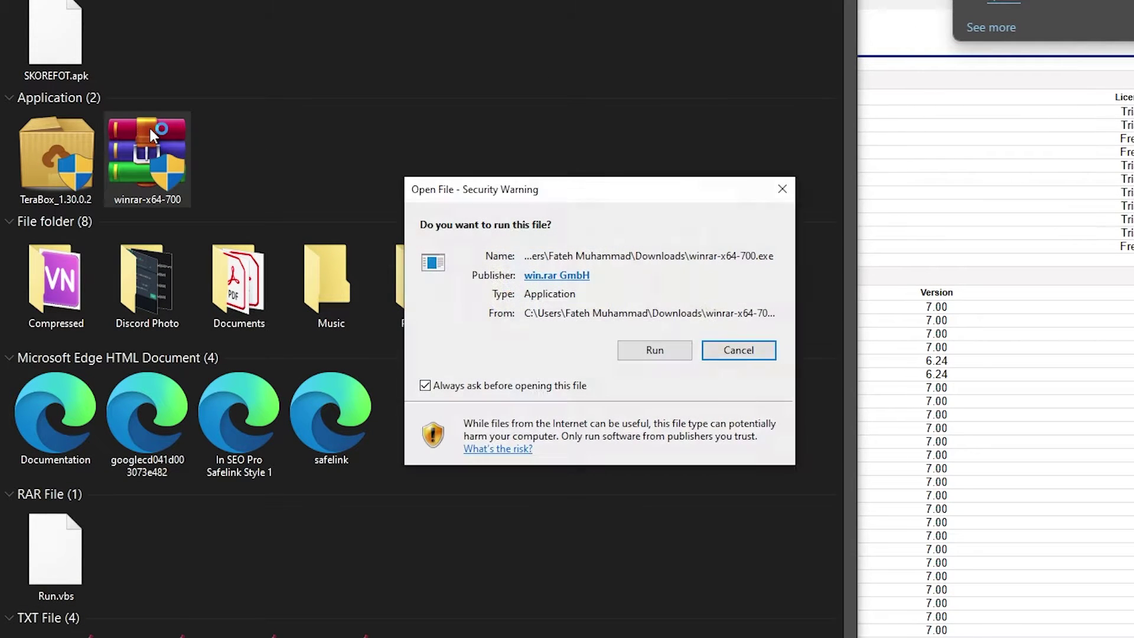
pyautogui.click(670, 351)
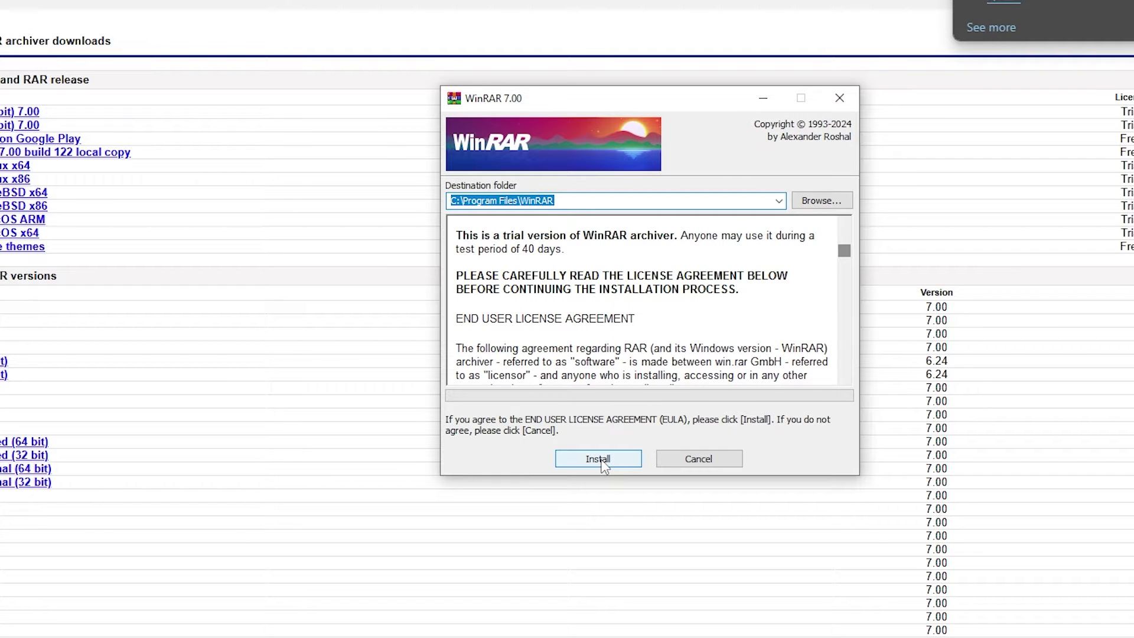
pyautogui.click(600, 461)
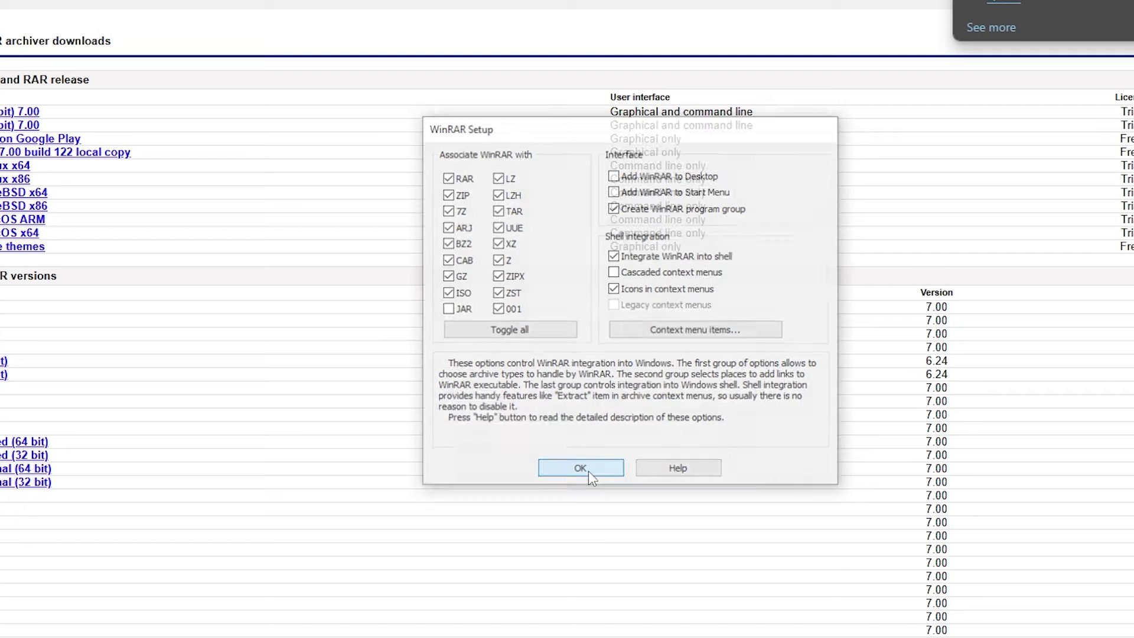
pyautogui.click(591, 476)
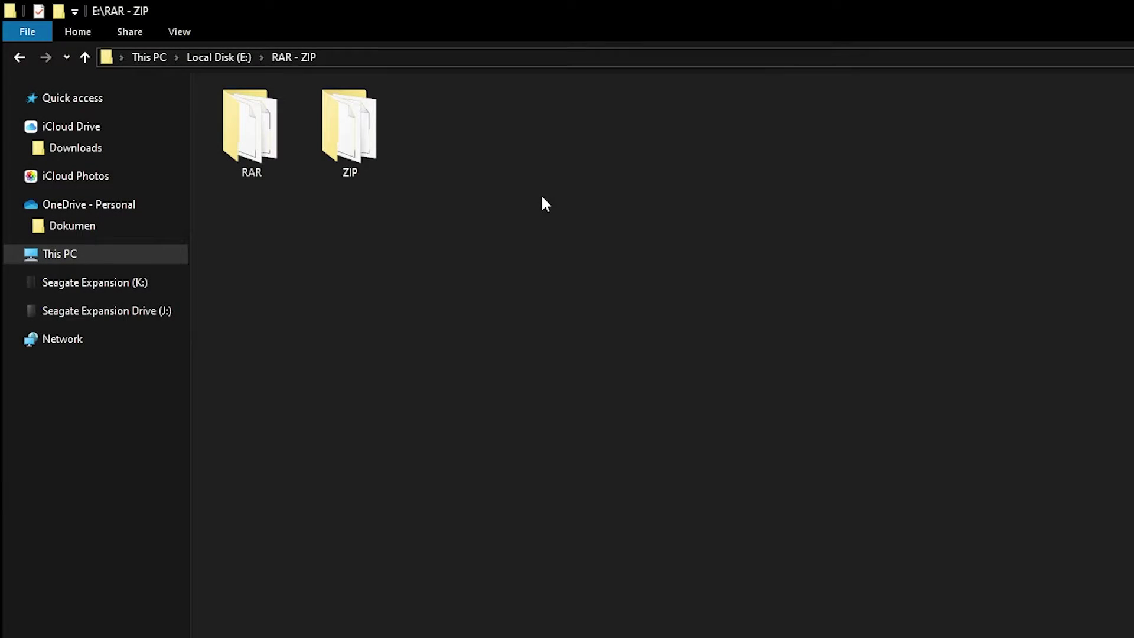
# Select the RAR and ZIP folders and view the USB Drive (F:) properties
pyautogui.moveTo(528, 189)
pyautogui.mouseDown()
pyautogui.moveTo(249, 133)
pyautogui.moveTo(345, 180)
pyautogui.moveTo(233, 111)
pyautogui.moveTo(351, 165)
pyautogui.moveTo(204, 64)
pyautogui.mouseUp()
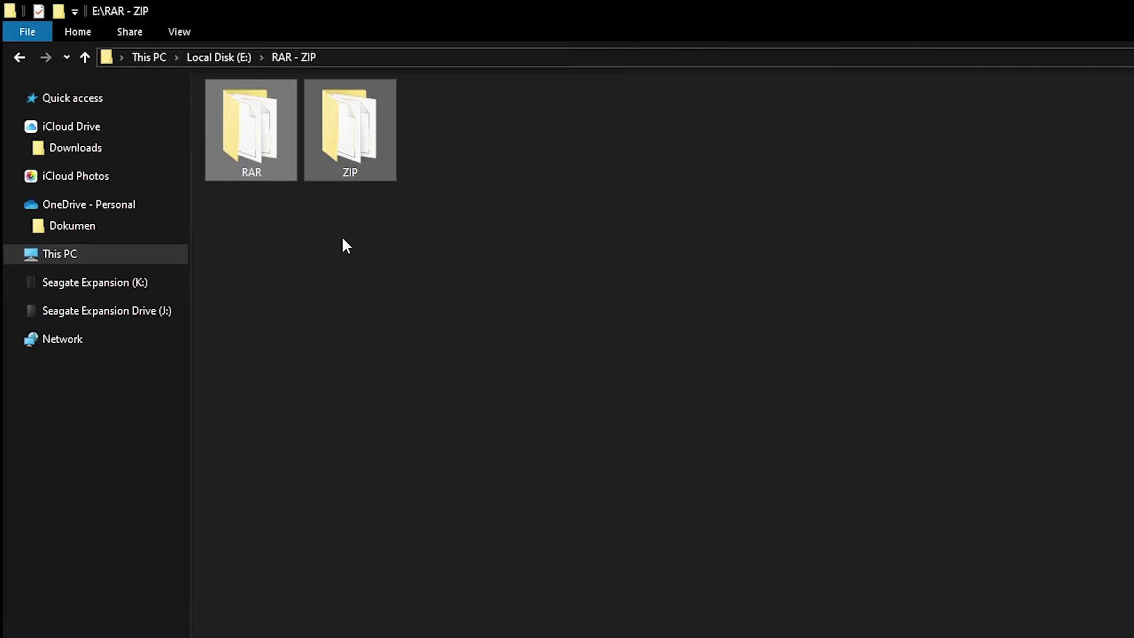
pyautogui.moveTo(97, 312)
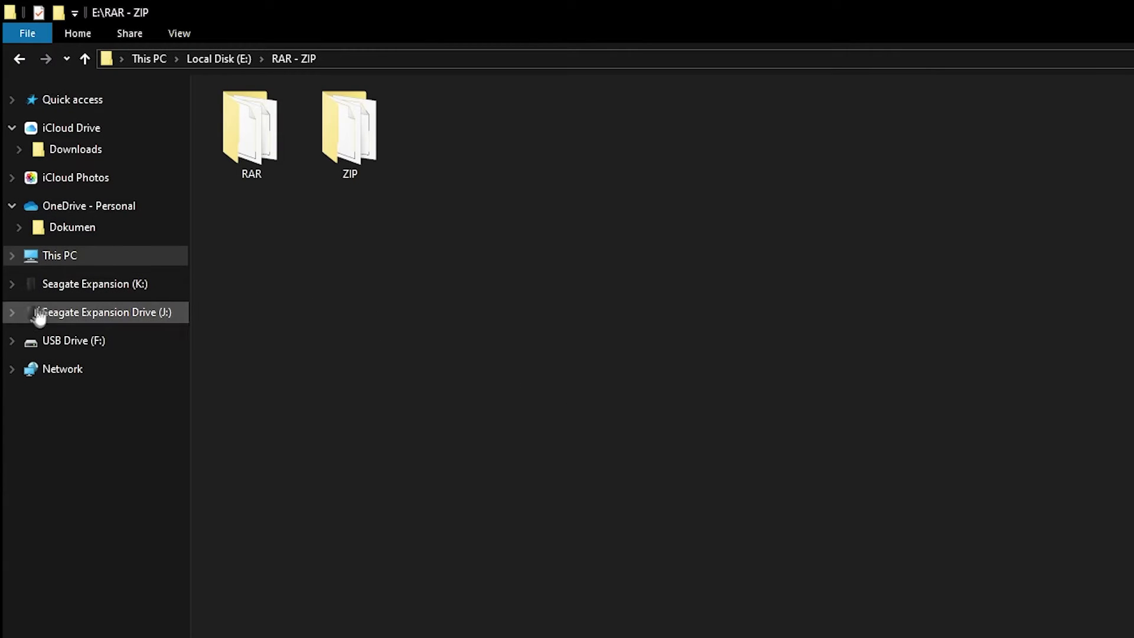
pyautogui.rightClick(74, 345)
pyautogui.click(87, 617)
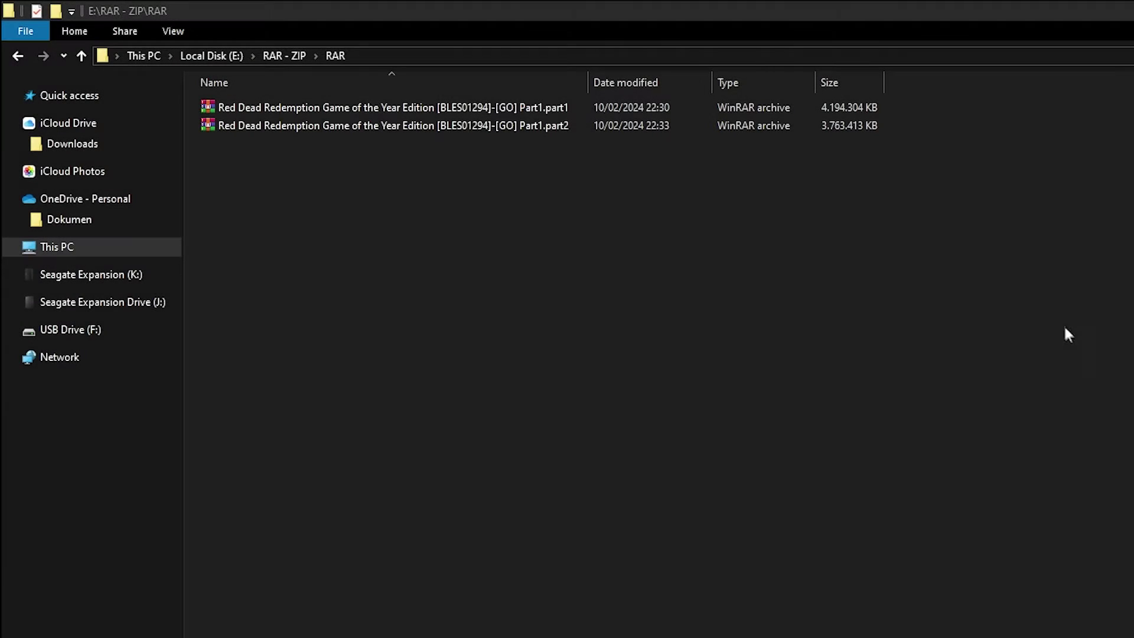
# Show file name extensions and widen the Name column in the RAR folder
pyautogui.click(1006, 322)
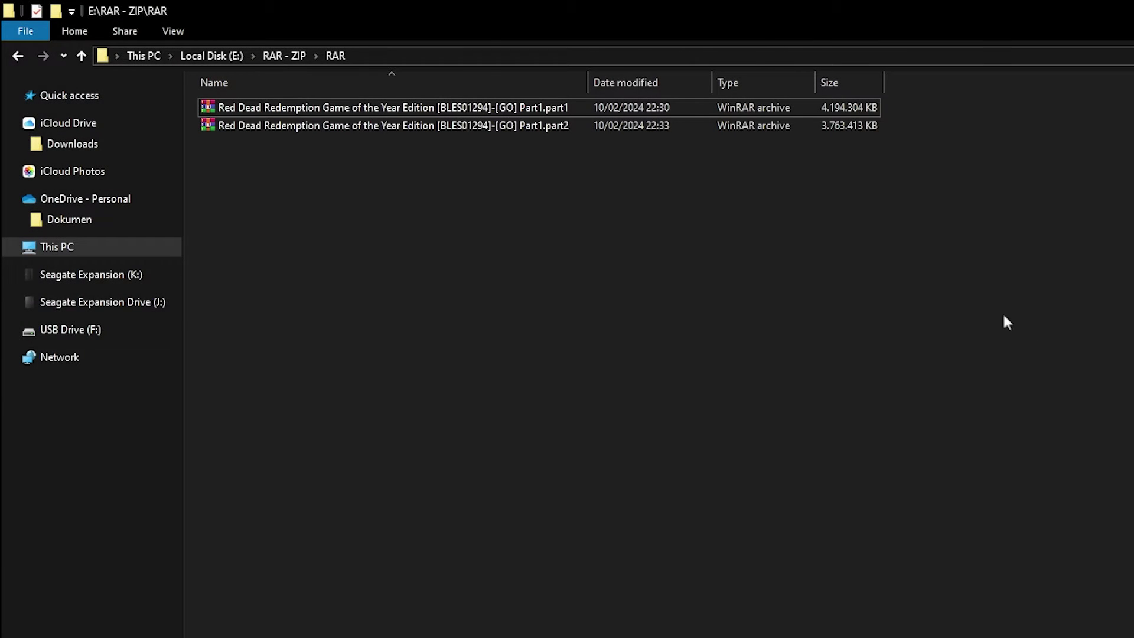
pyautogui.click(175, 32)
pyautogui.click(777, 96)
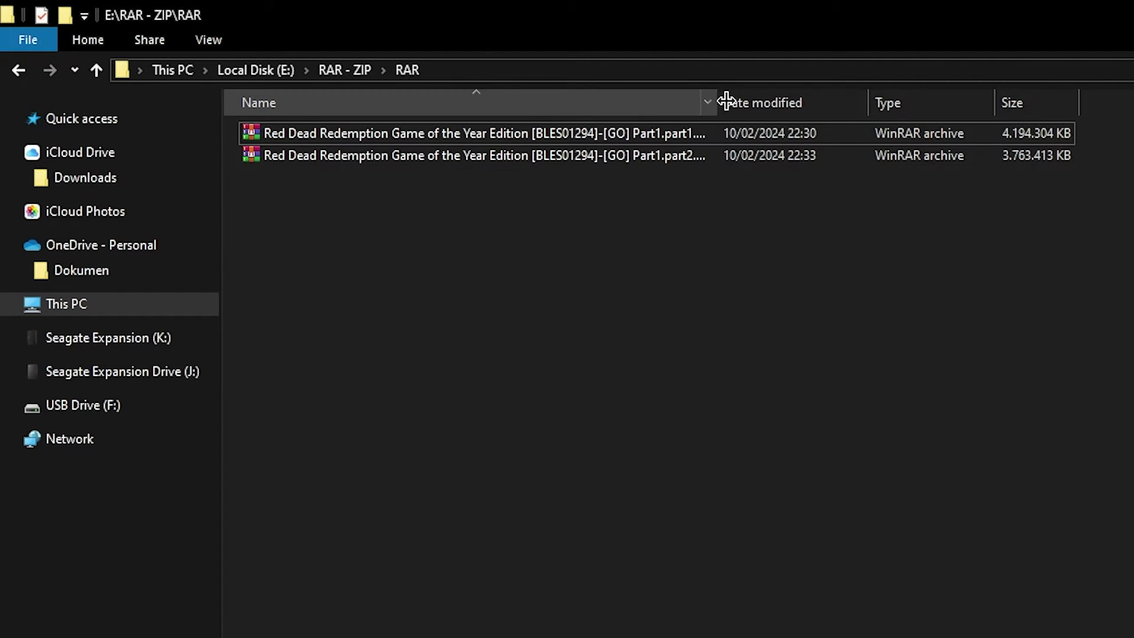
pyautogui.moveTo(712, 114); pyautogui.dragTo(762, 102)
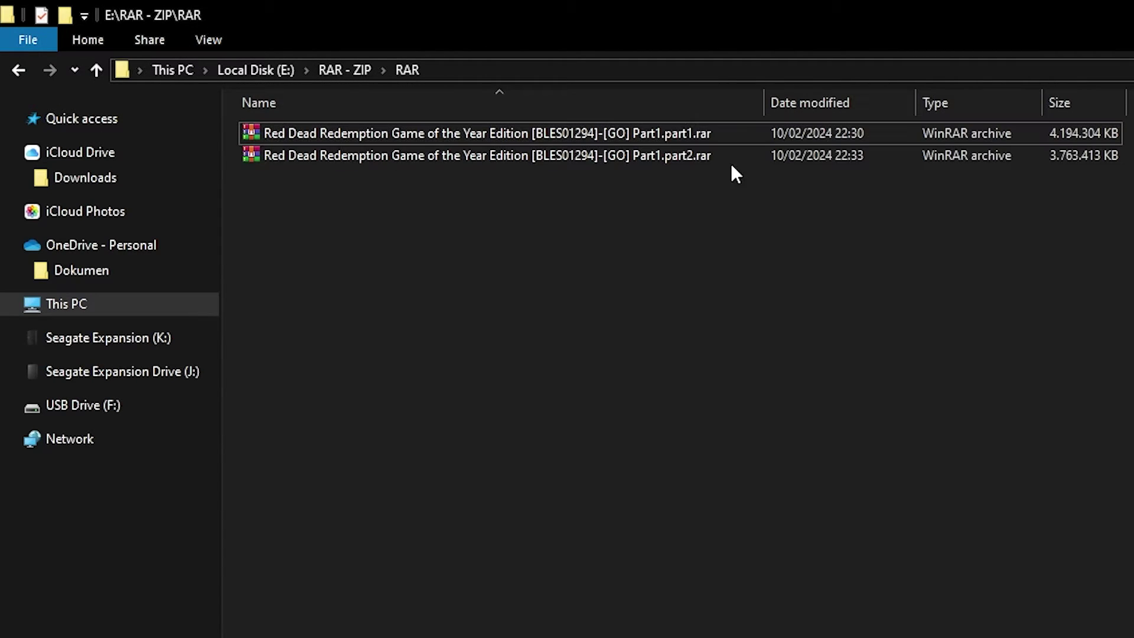
# Extract the Red Dead Redemption archive here and check the resulting PKG's properties
pyautogui.click(621, 134)
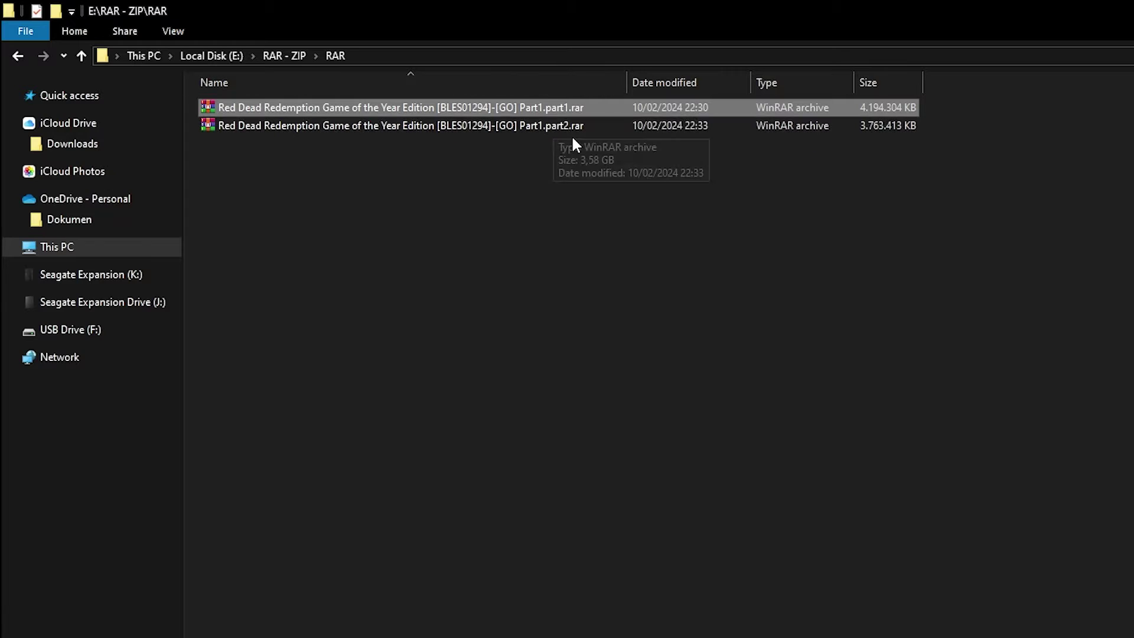
pyautogui.rightClick(582, 114)
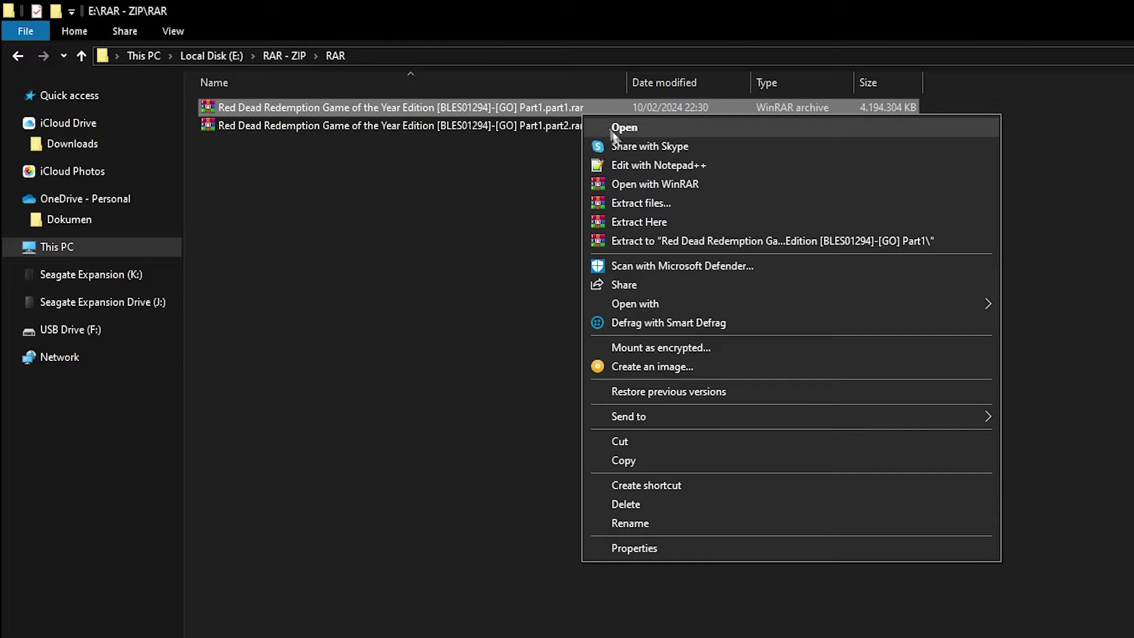
pyautogui.click(656, 221)
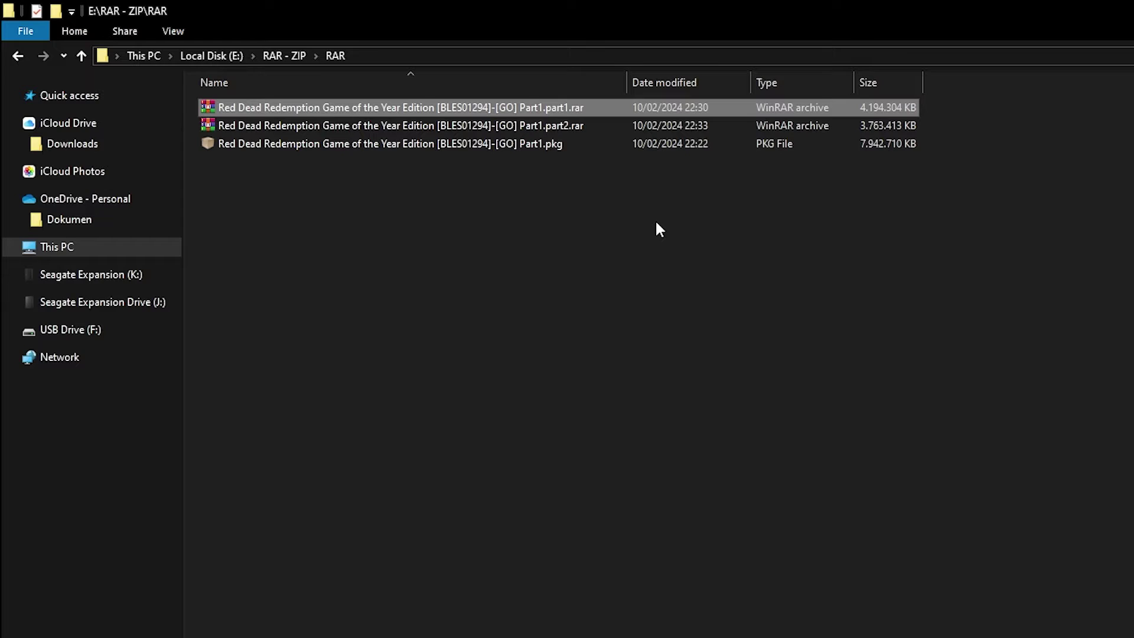
pyautogui.click(657, 223)
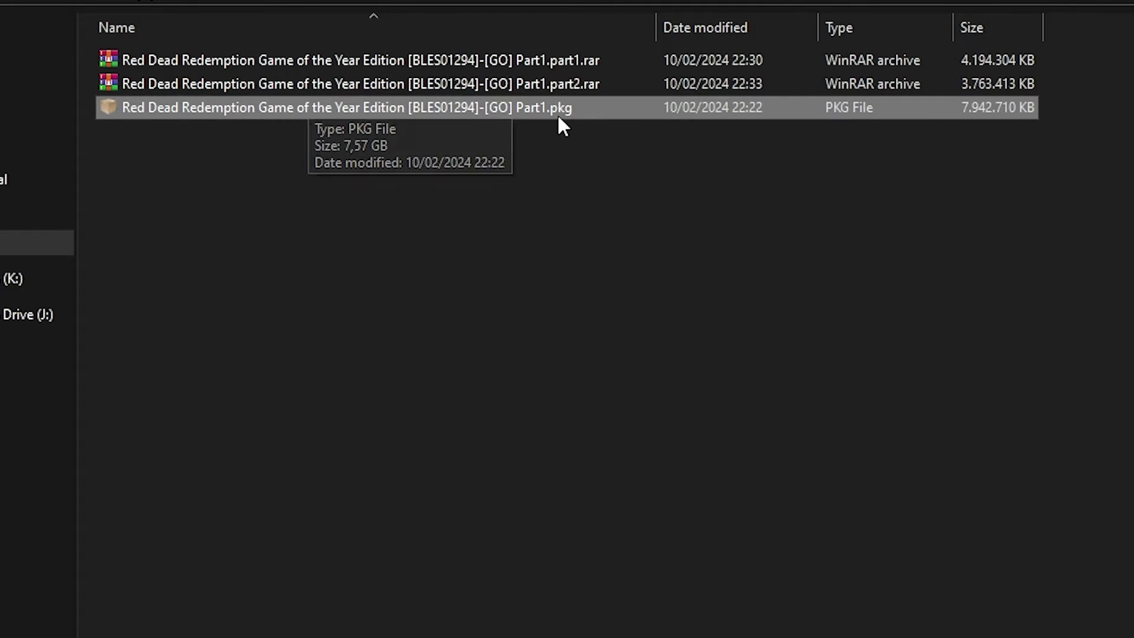
pyautogui.rightClick(563, 110)
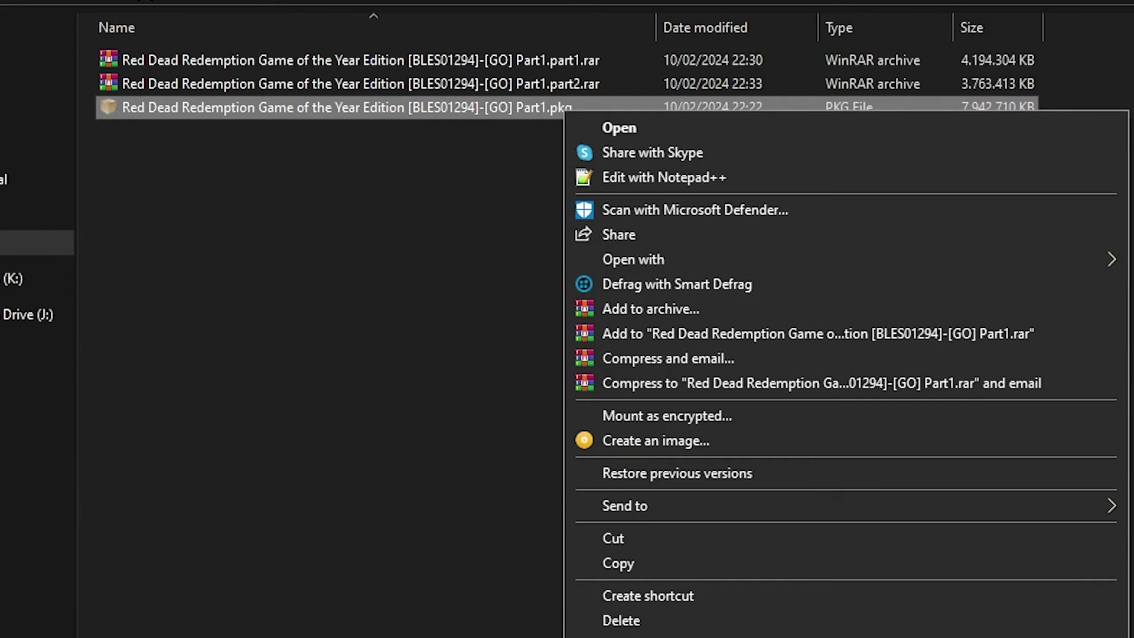
pyautogui.click(639, 633)
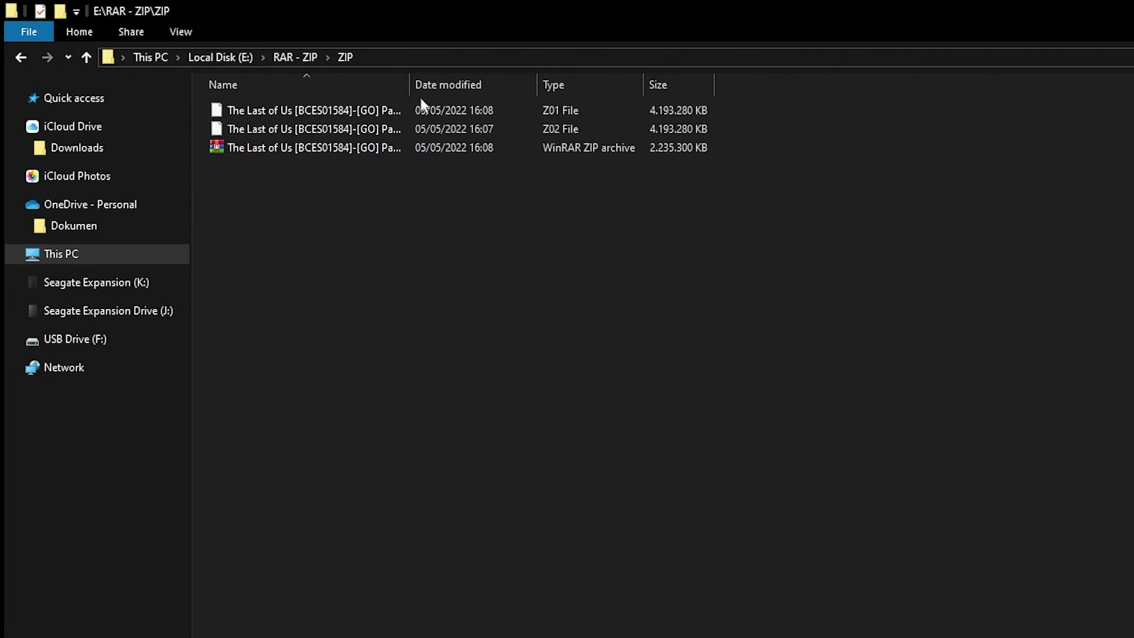
# Review the USB Drive (F:) properties, then close them
pyautogui.rightClick(89, 341)
pyautogui.click(155, 632)
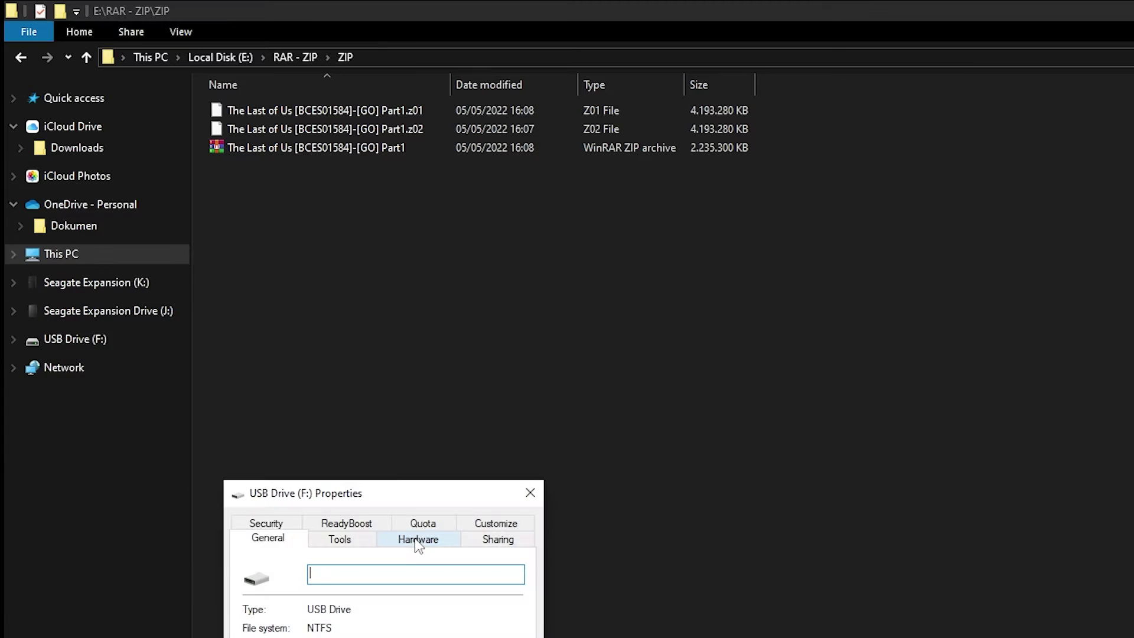
pyautogui.moveTo(398, 495); pyautogui.dragTo(400, 254)
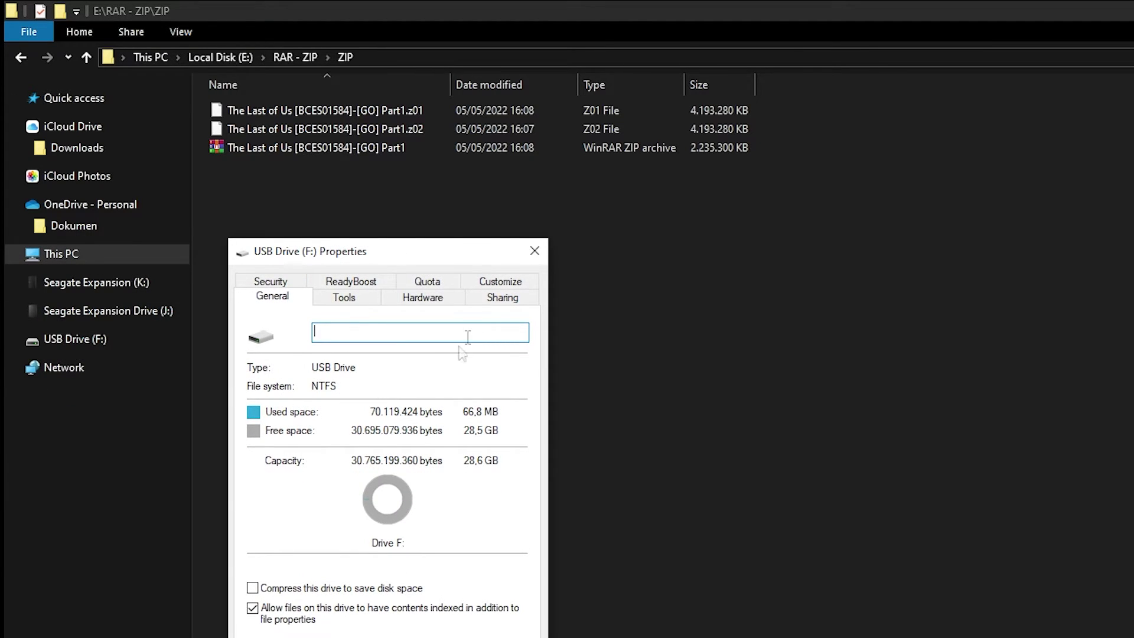
pyautogui.click(534, 259)
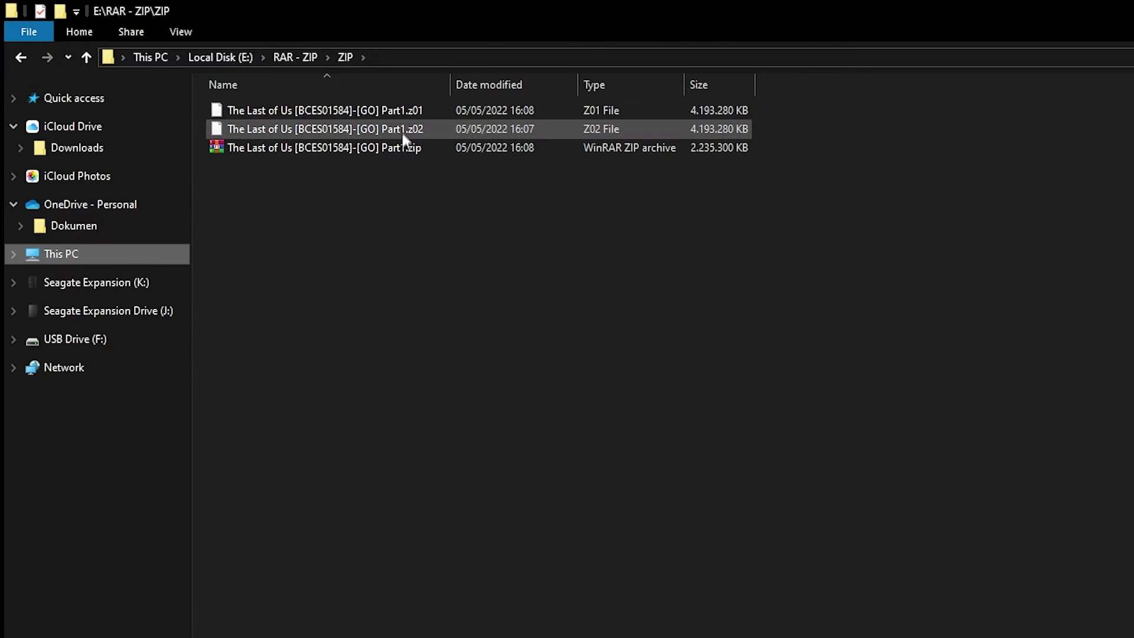
pyautogui.doubleClick(412, 109)
pyautogui.rightClick(413, 110)
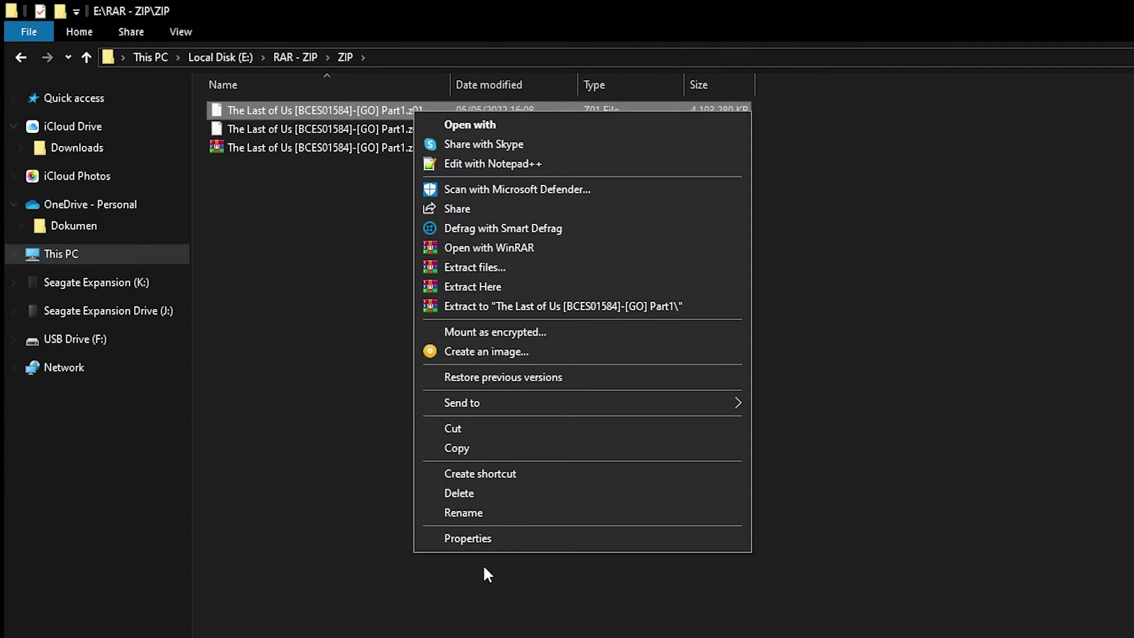
pyautogui.click(461, 512)
pyautogui.write('.zip')
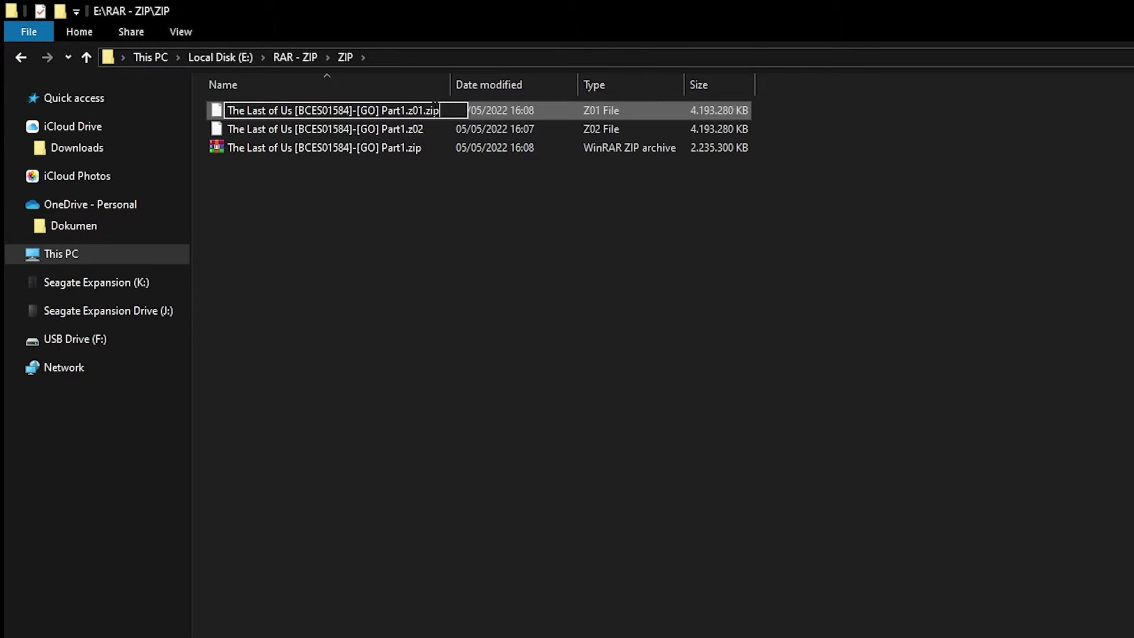
pyautogui.press('Return')
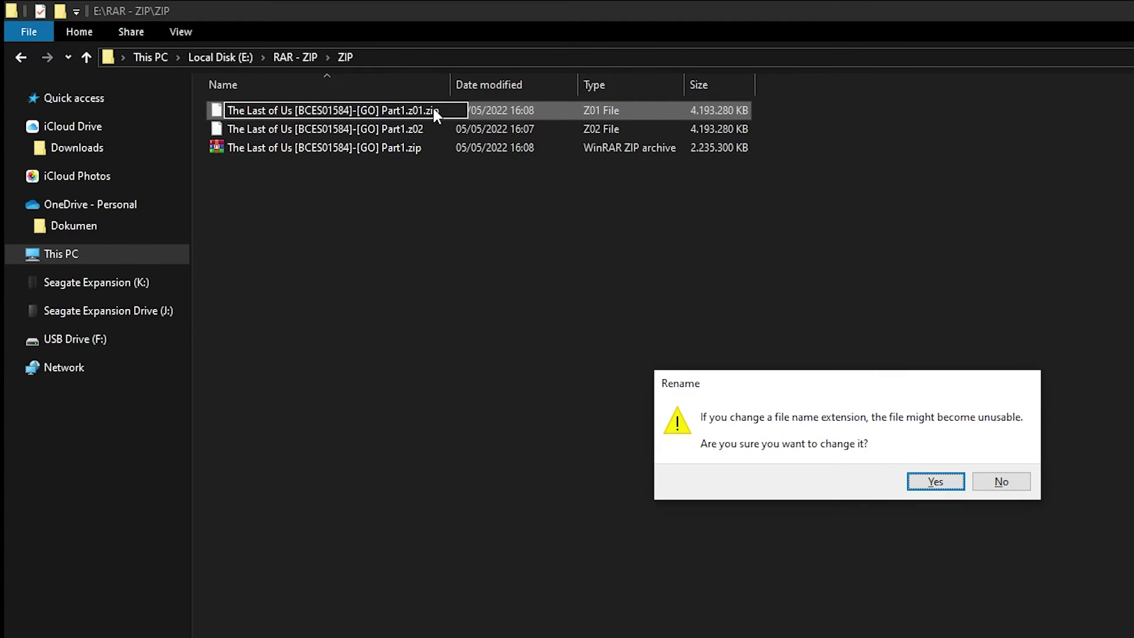
pyautogui.press('Return')
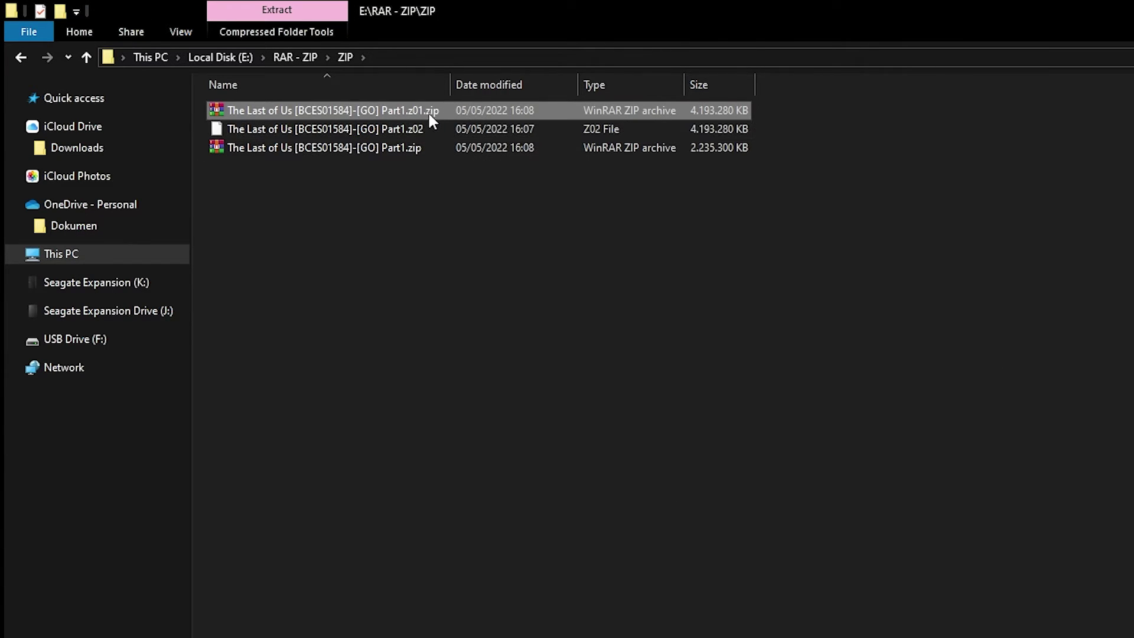
pyautogui.rightClick(428, 110)
pyautogui.click(477, 533)
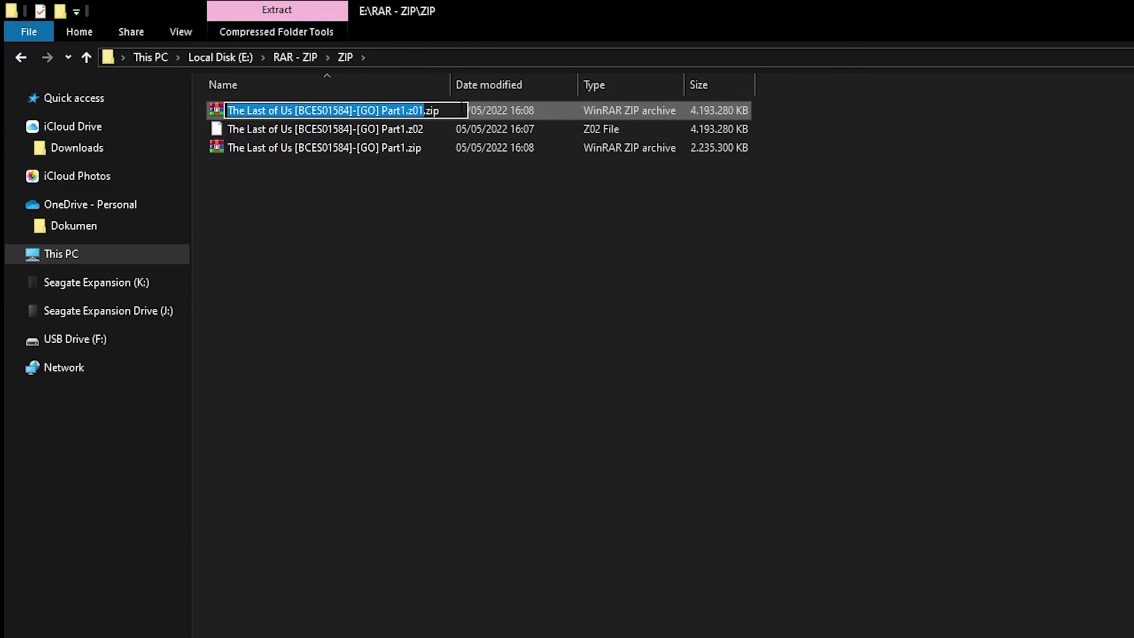
pyautogui.click(462, 110)
pyautogui.press('BackSpace')
pyautogui.press('BackSpace')
pyautogui.press('BackSpace')
pyautogui.press('Return')
pyautogui.press('Return')
pyautogui.click(430, 144)
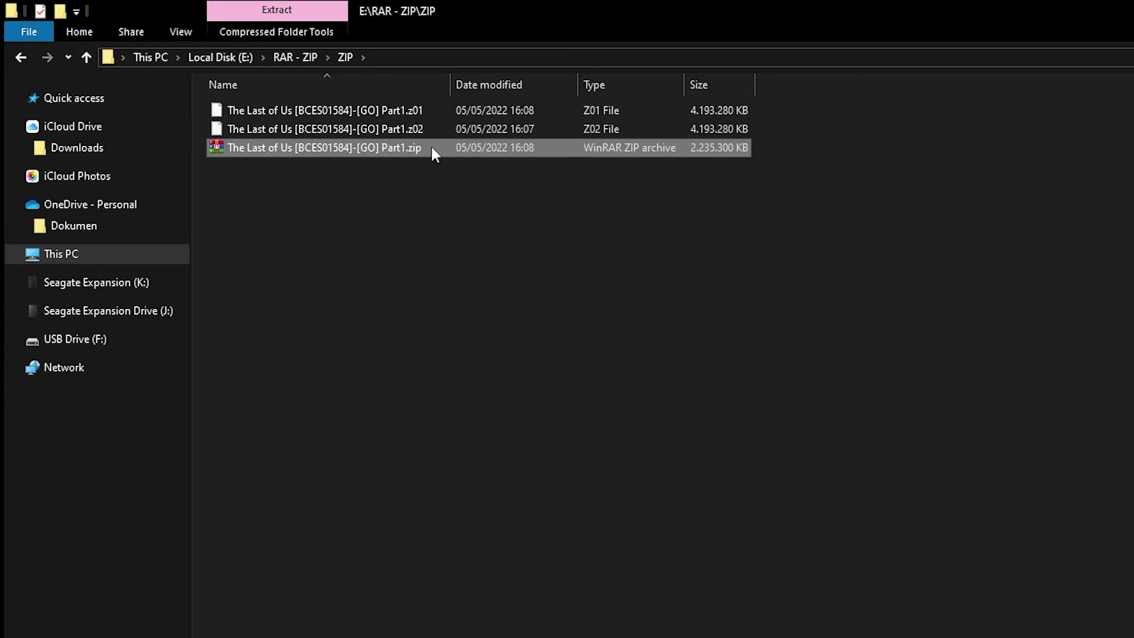
# Extract Part1.zip here with WinRAR to produce The Last of Us PKG
pyautogui.rightClick(431, 144)
pyautogui.click(513, 257)
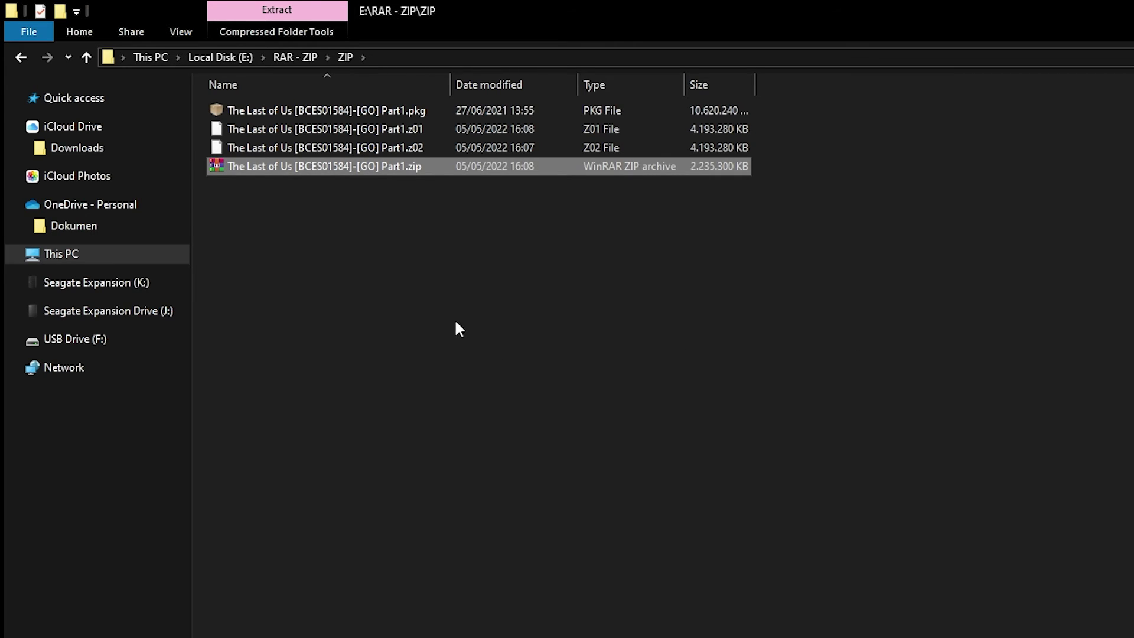
# Open the properties of the new The Last of Us Part1.pkg file
pyautogui.click(297, 59)
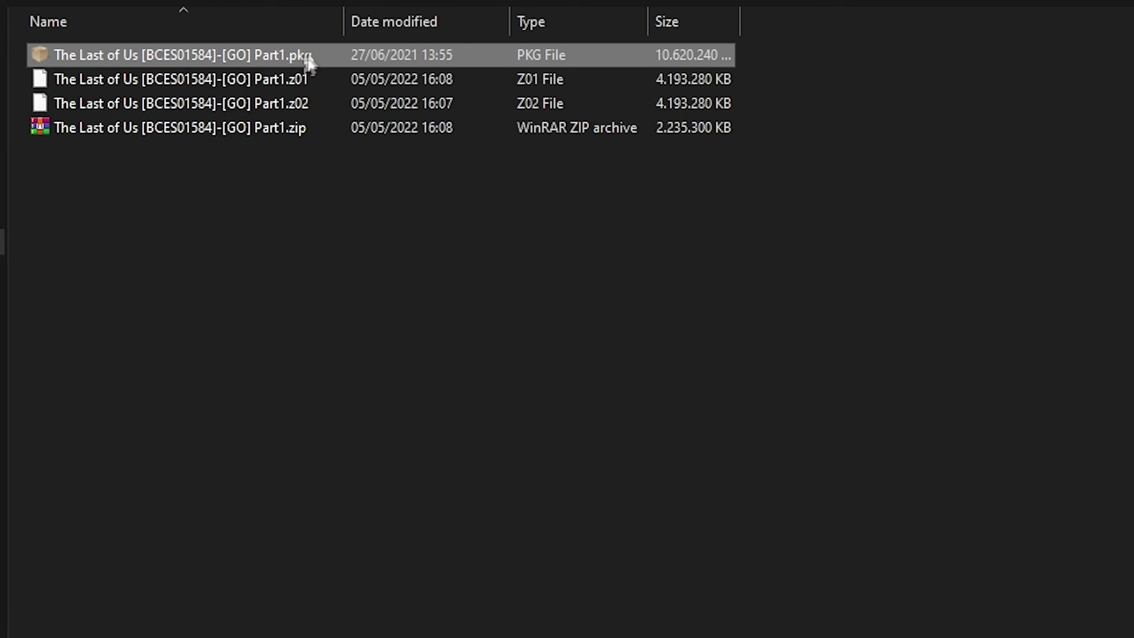
pyautogui.rightClick(671, 51)
pyautogui.click(742, 633)
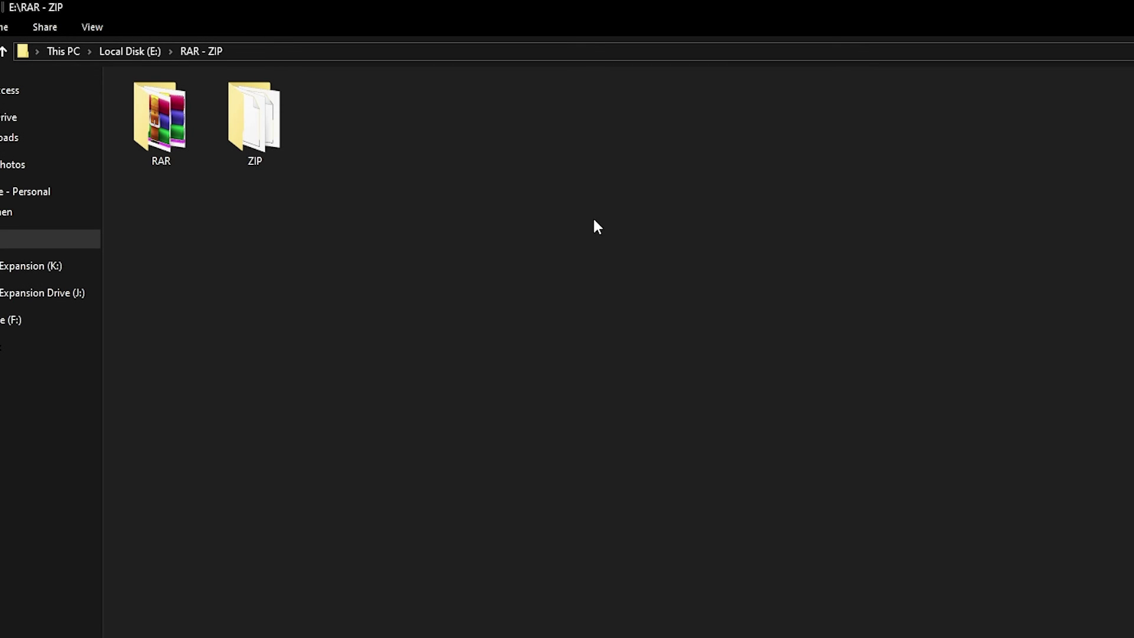
# Cut the Red Dead Redemption PKG from the RAR folder and paste it into RAR - ZIP
pyautogui.doubleClick(186, 136)
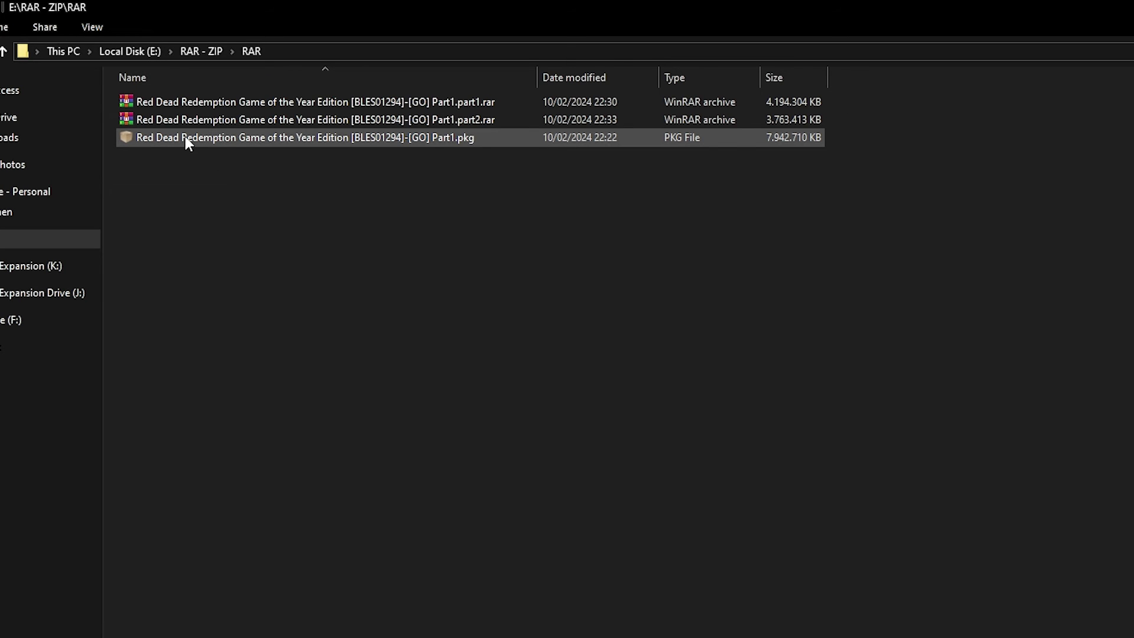
pyautogui.click(185, 140)
pyautogui.rightClick(185, 139)
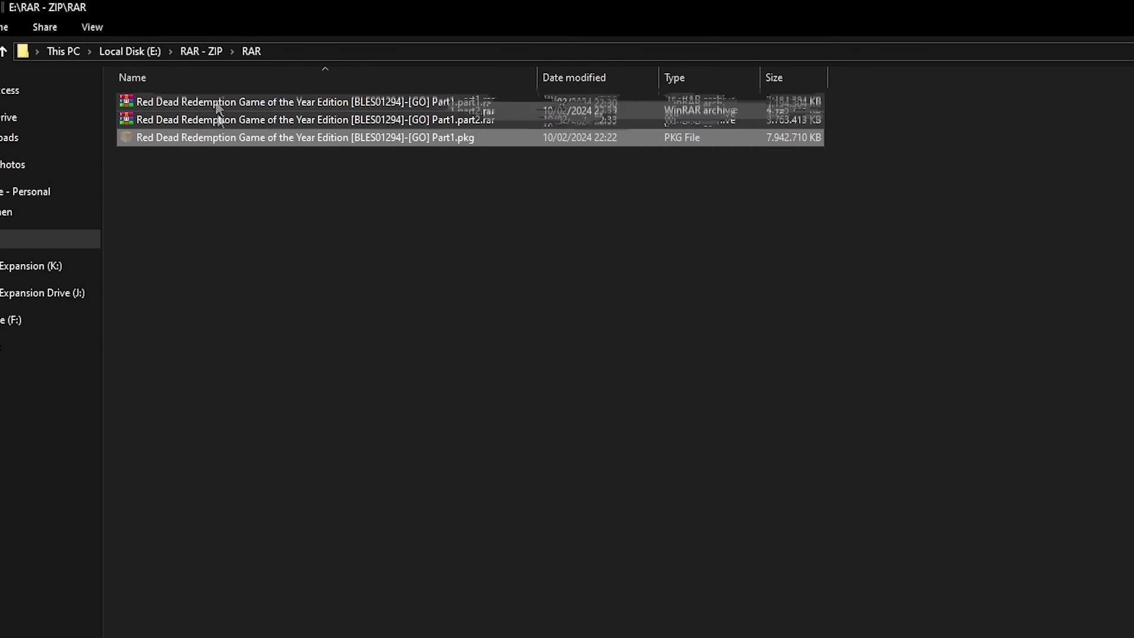
pyautogui.click(201, 51)
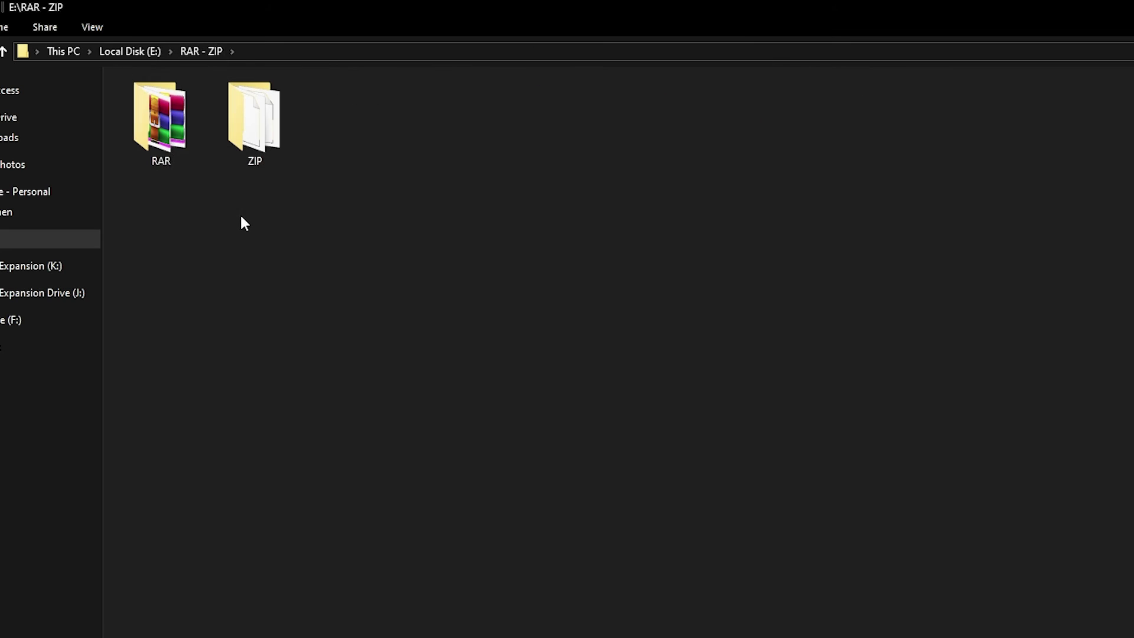
pyautogui.hotkey('ctrl', 'v')
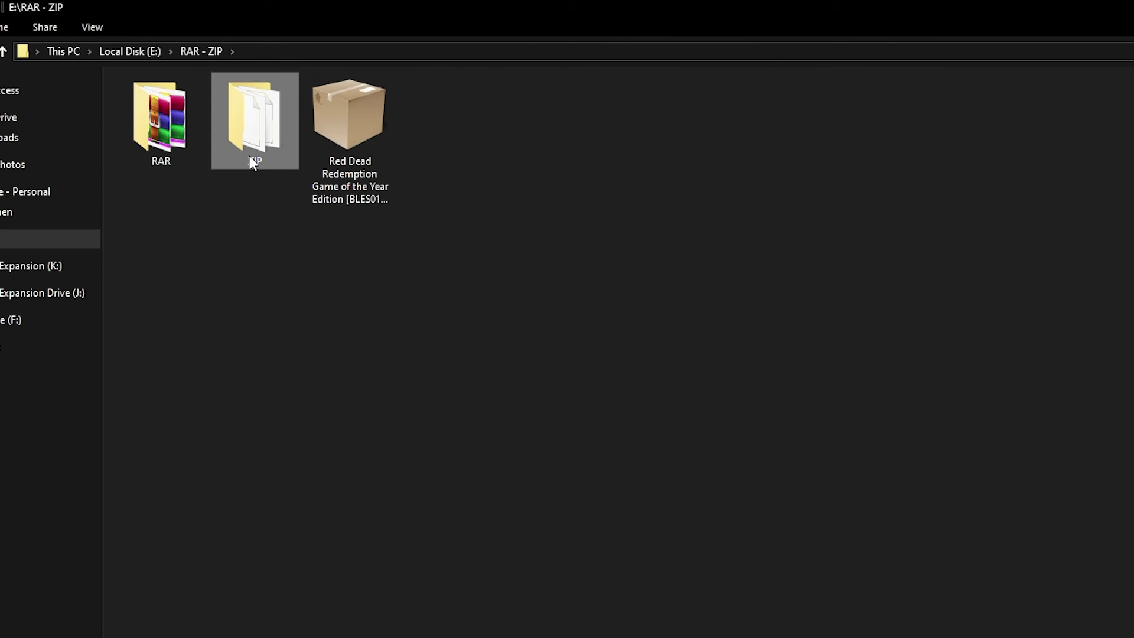
# Cut The Last of Us PKG from the ZIP folder and paste it into RAR - ZIP
pyautogui.doubleClick(251, 158)
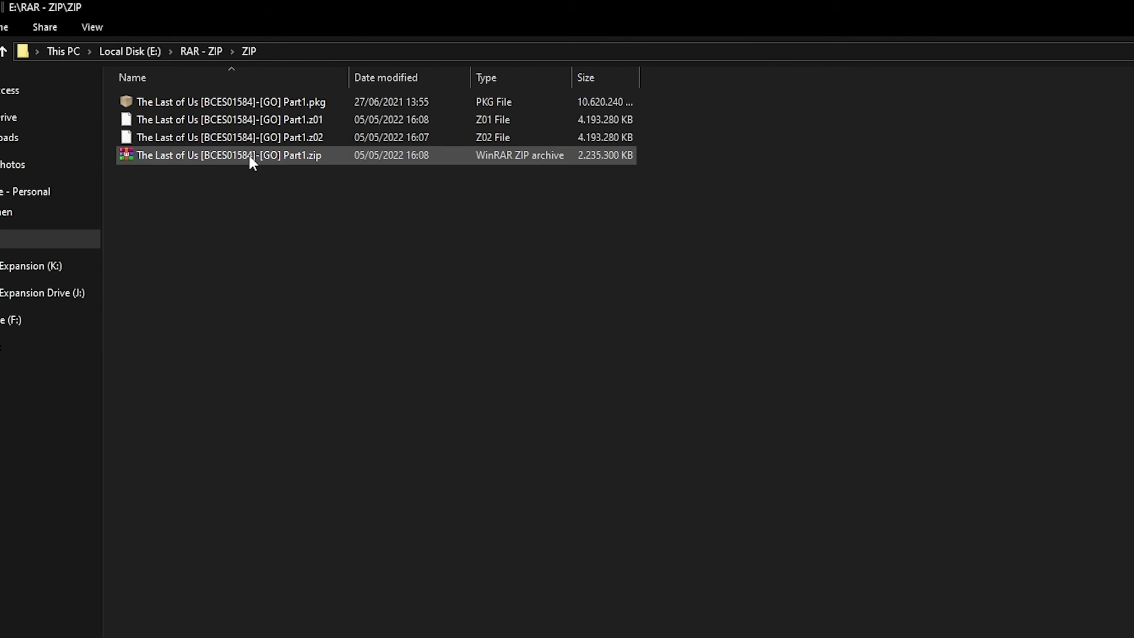
pyautogui.rightClick(260, 106)
pyautogui.click(323, 427)
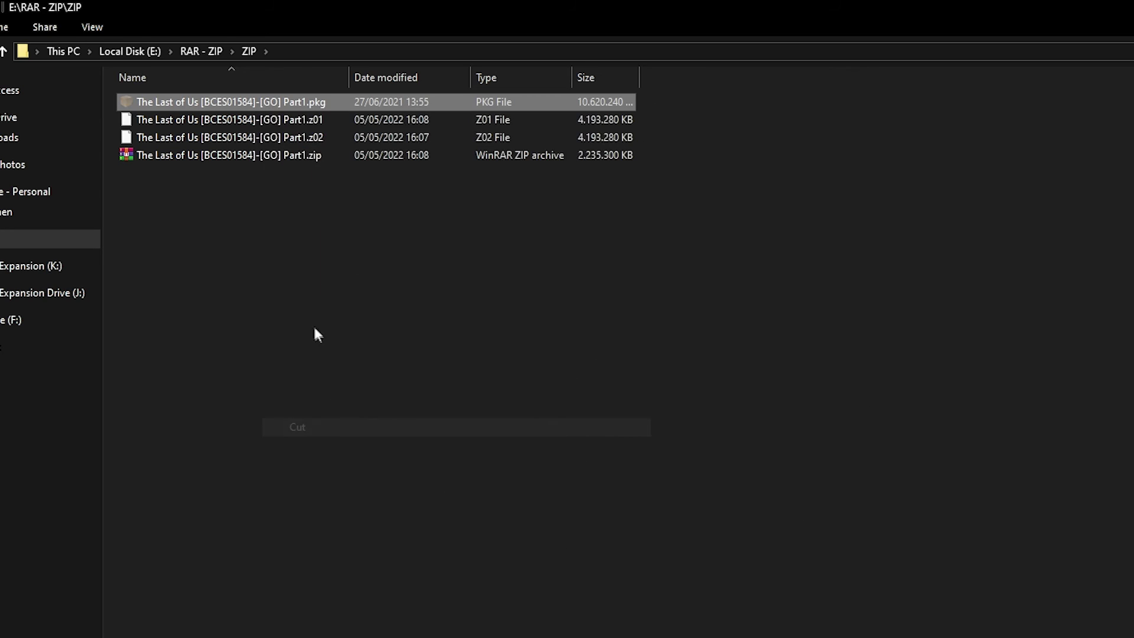
pyautogui.click(214, 51)
pyautogui.hotkey('ctrl', 'v')
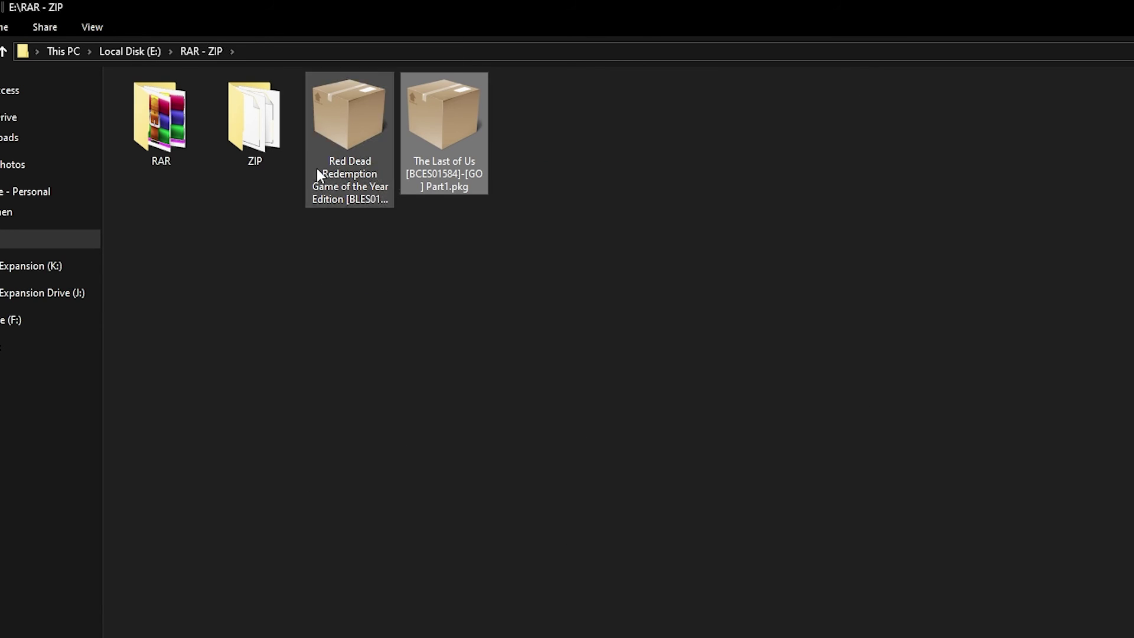
pyautogui.click(92, 28)
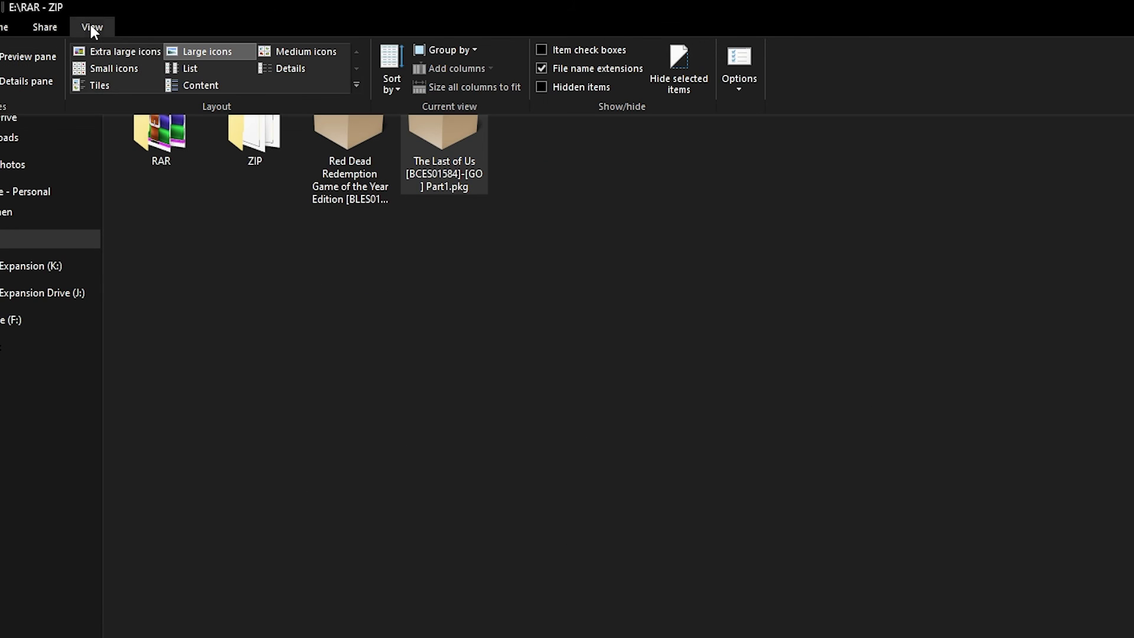
# Show RAR - ZIP in Details view with wider Name and Size columns, then refresh it
pyautogui.click(300, 71)
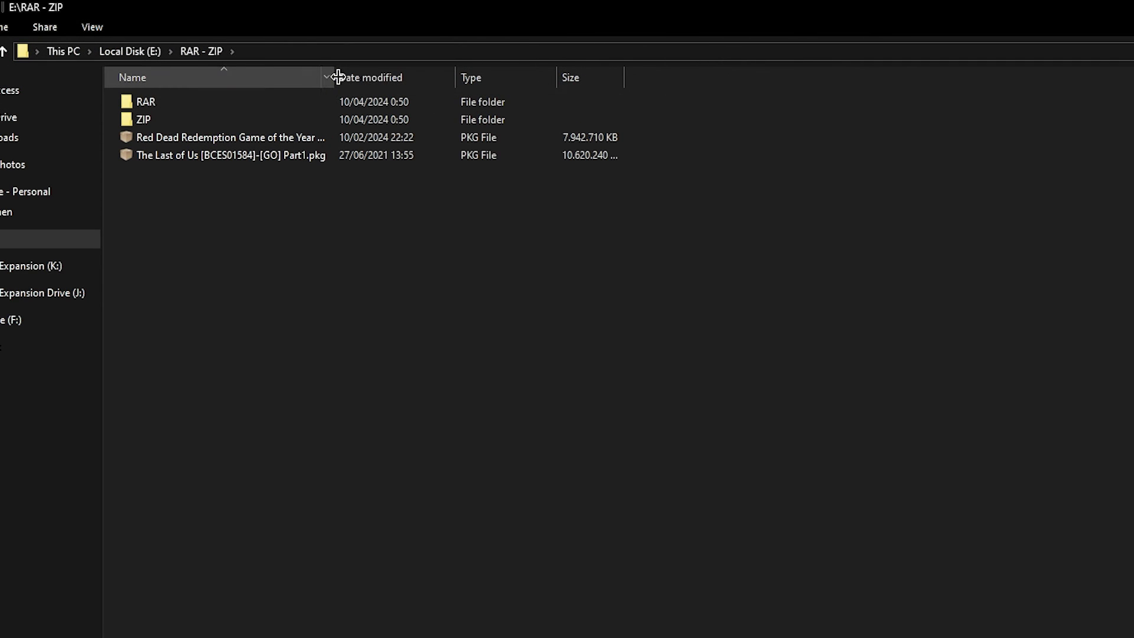
pyautogui.moveTo(334, 77); pyautogui.dragTo(518, 77)
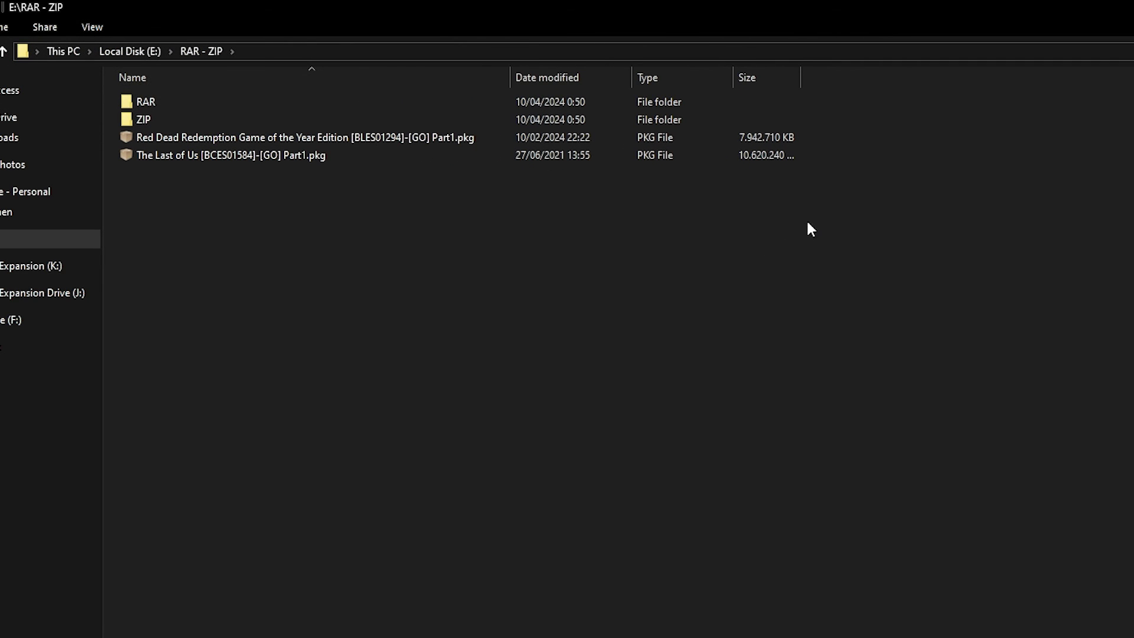
pyautogui.moveTo(802, 80); pyautogui.dragTo(823, 84)
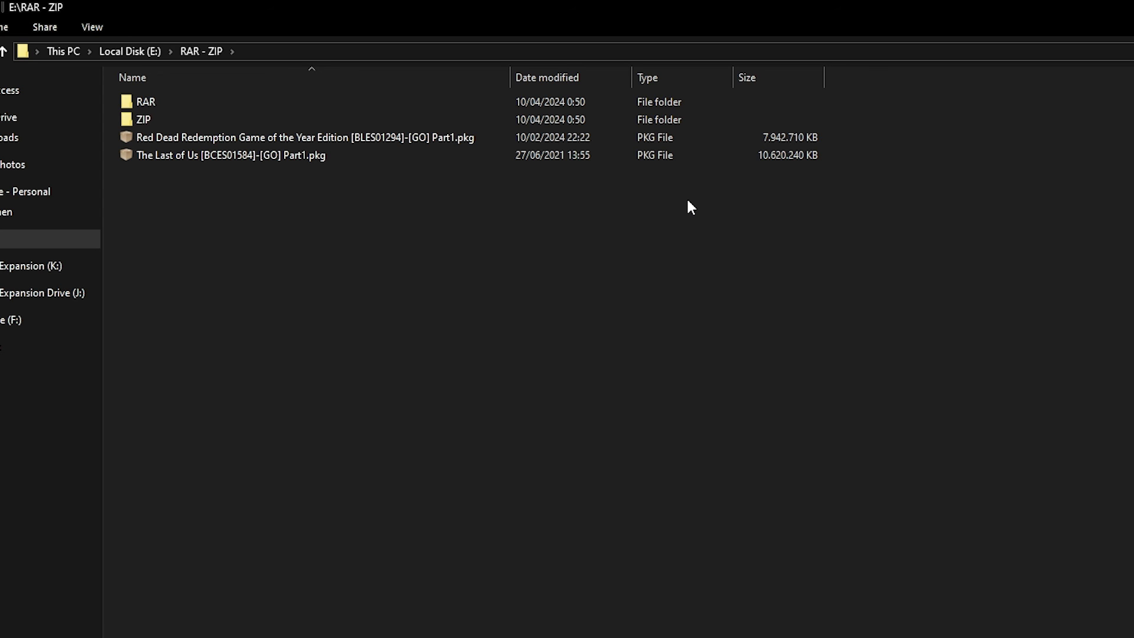
pyautogui.rightClick(275, 201)
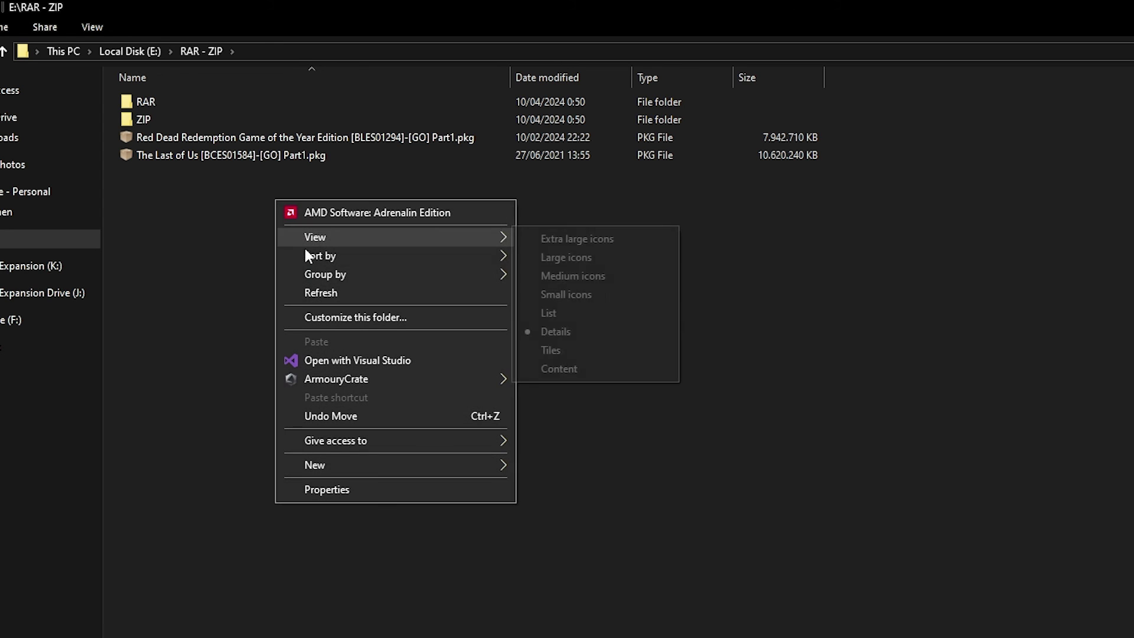
pyautogui.click(326, 293)
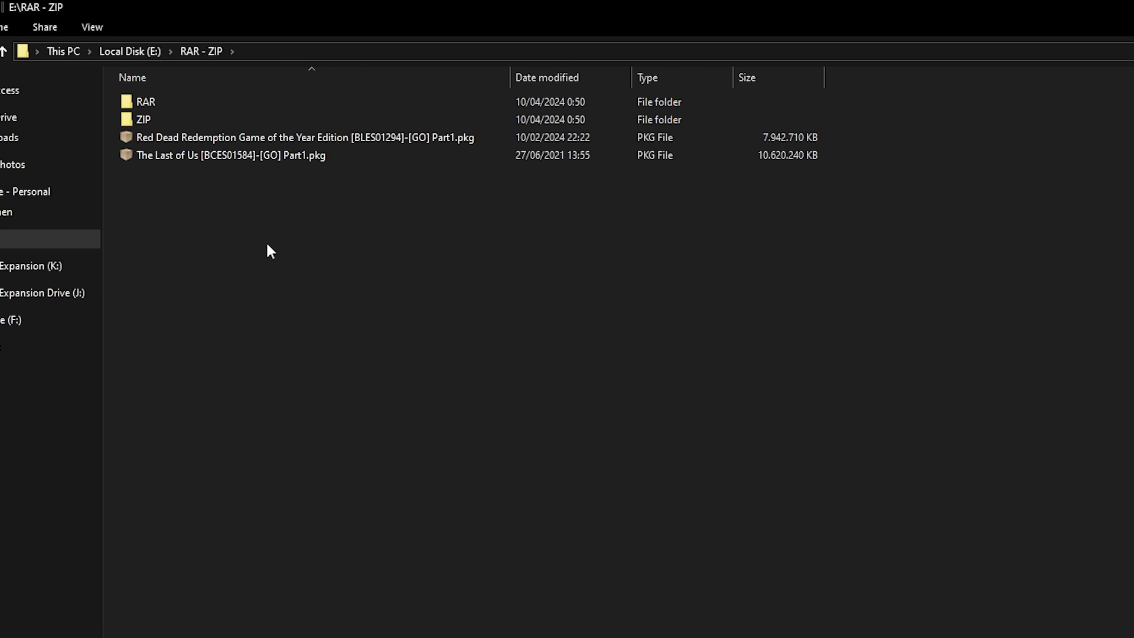